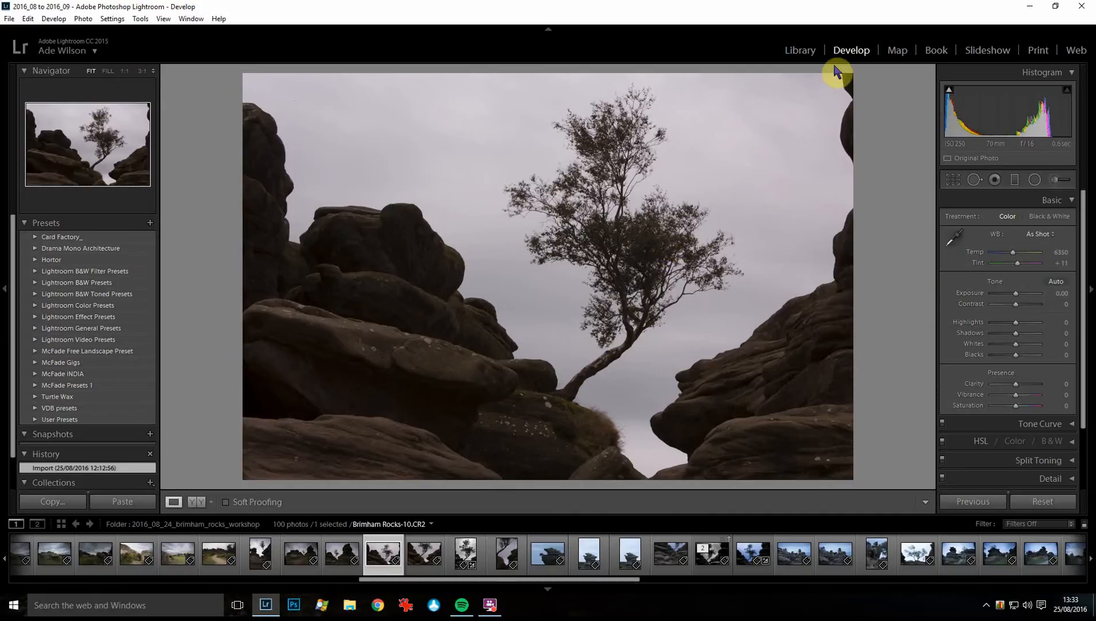
# Crop the photo slightly at its original aspect ratio to exclude the rock fragment at the upper-right edge of the image.
pyautogui.click(848, 133)
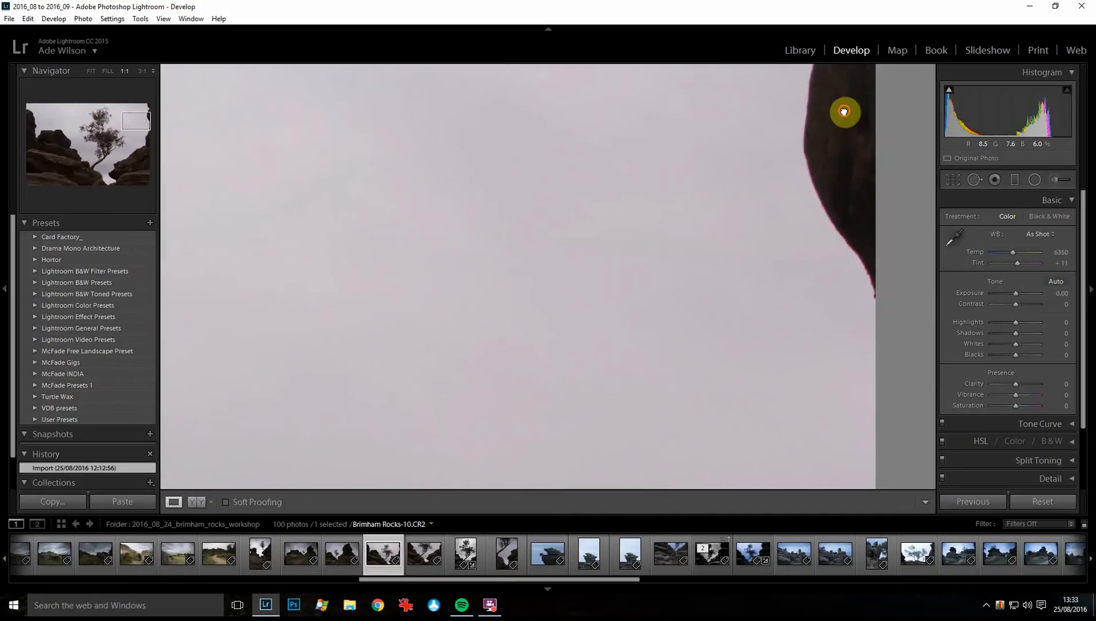
pyautogui.click(845, 115)
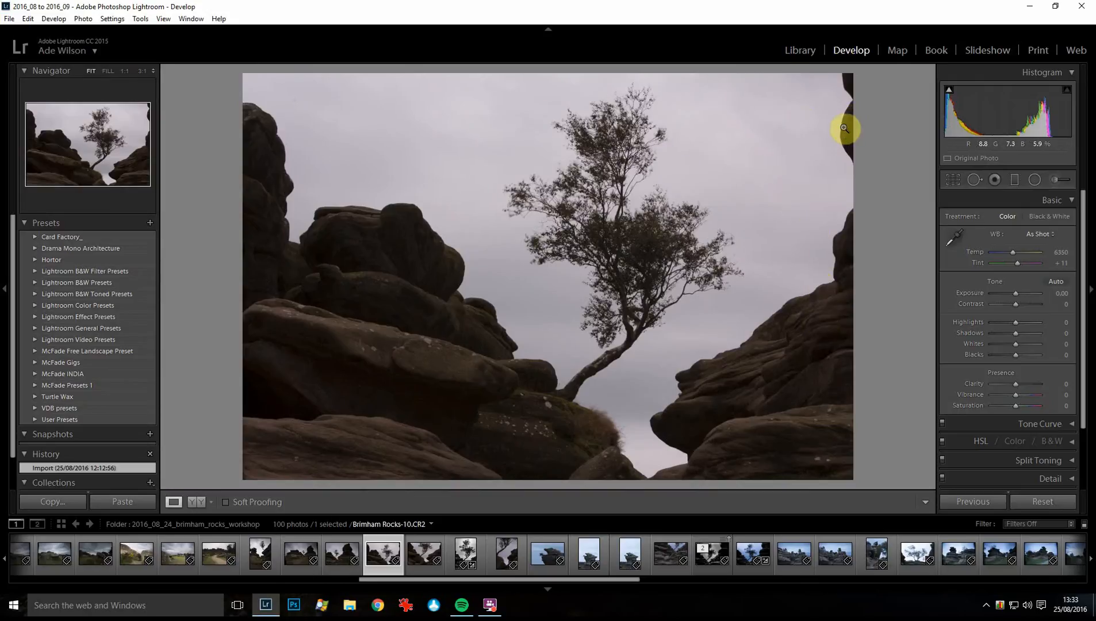
pyautogui.click(952, 180)
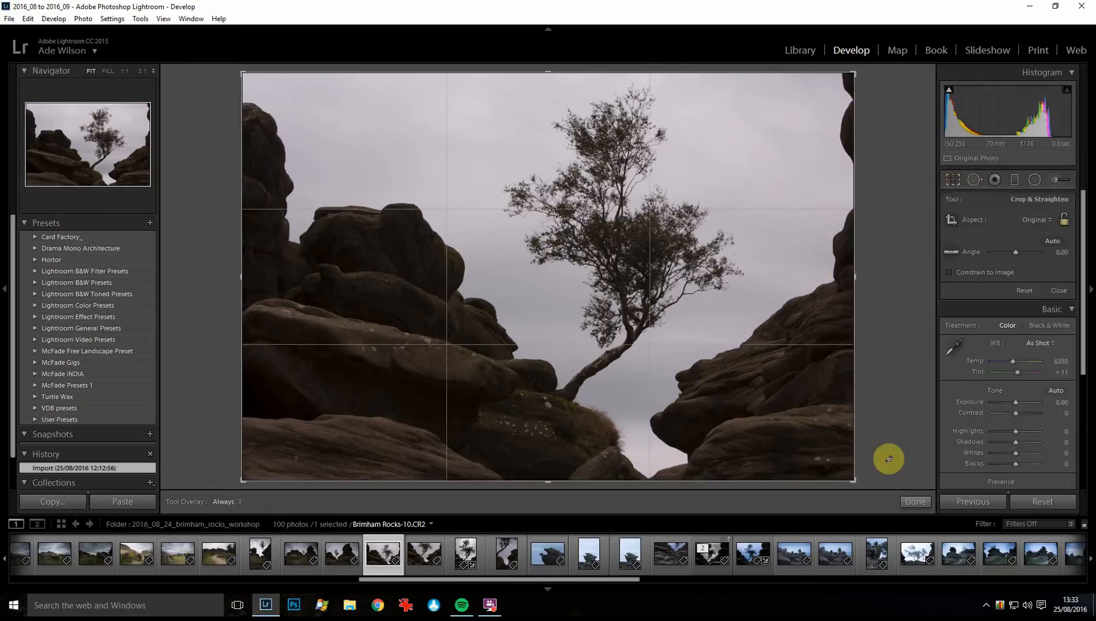
pyautogui.moveTo(854, 479); pyautogui.dragTo(841, 471)
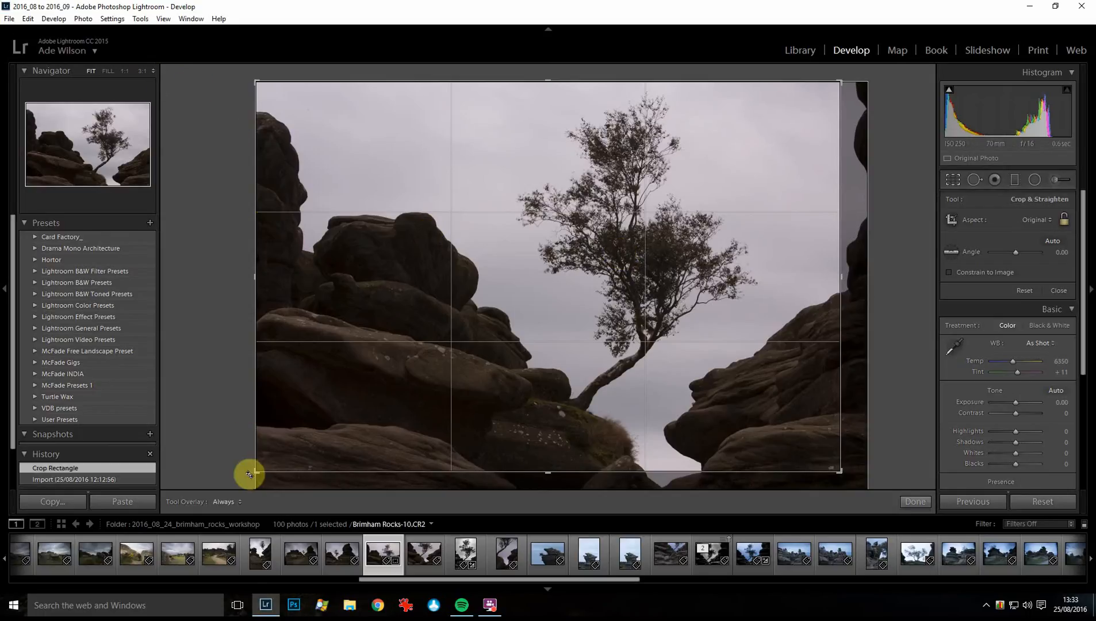
pyautogui.moveTo(254, 471); pyautogui.dragTo(259, 470)
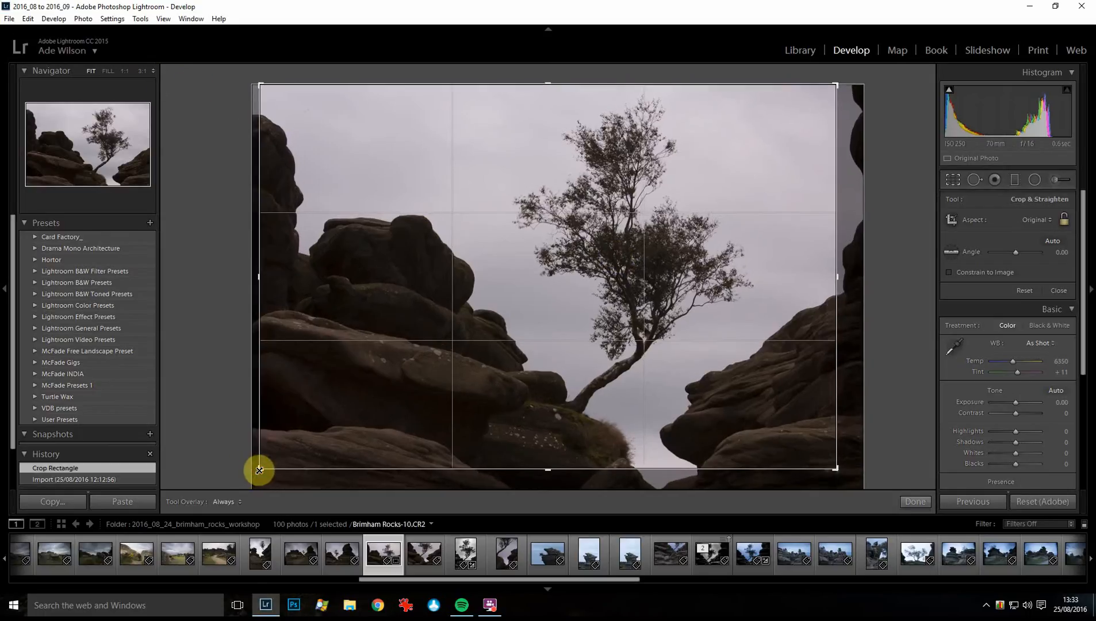
pyautogui.press('Return')
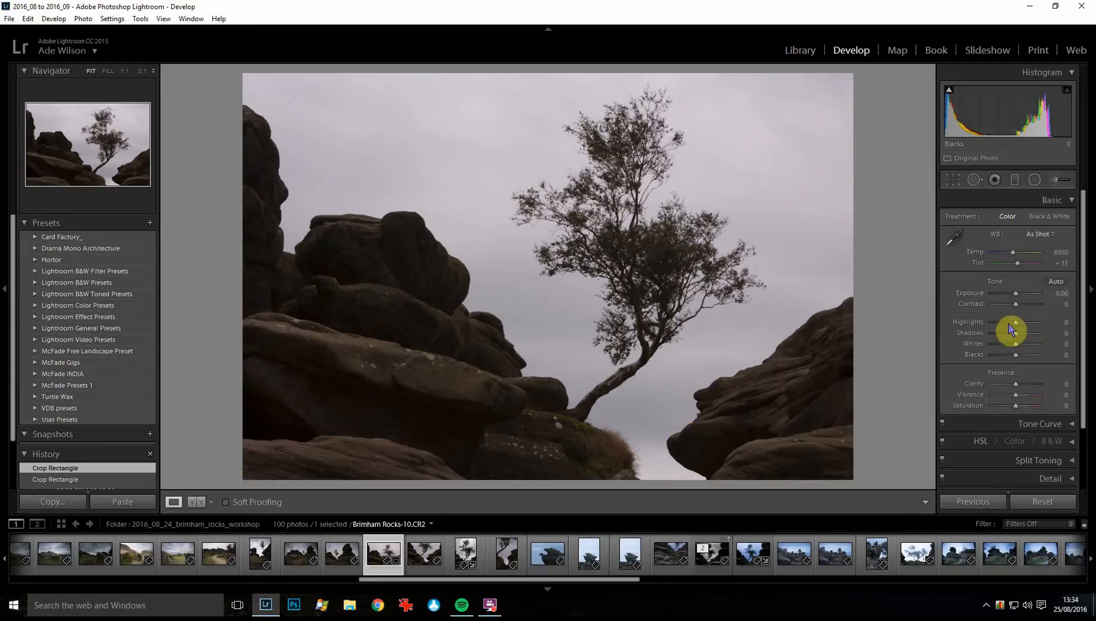
# Set the basic adjustments to Exposure −2.86, Clarity +48, Highlights −60 and Whites +79 to bring out the sky's detail.
pyautogui.click(1007, 293)
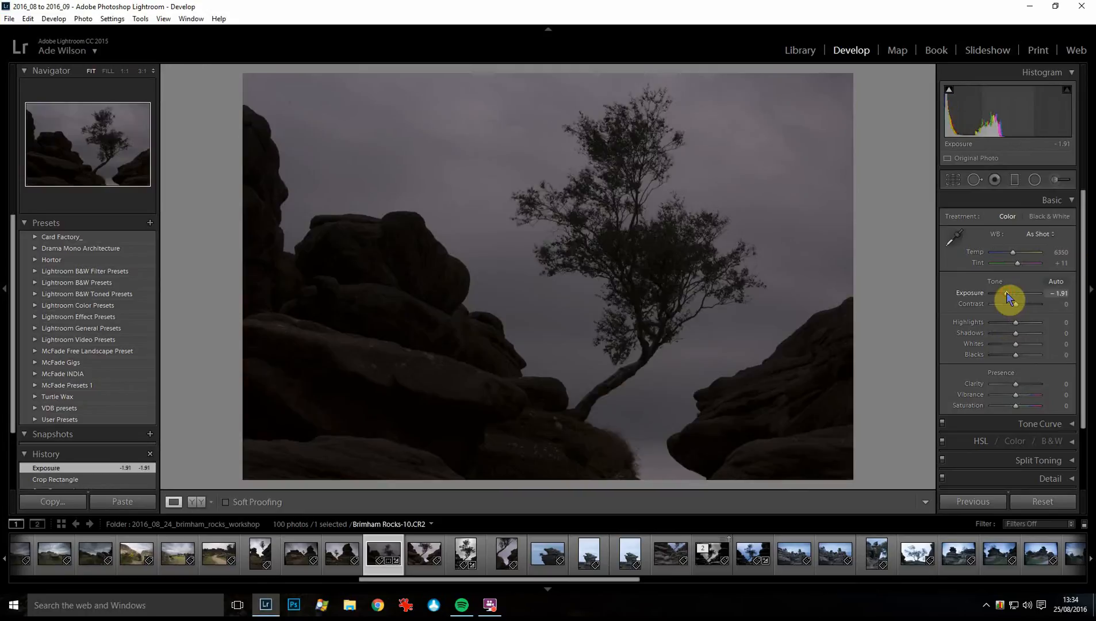
pyautogui.moveTo(1007, 294); pyautogui.dragTo(1002, 296)
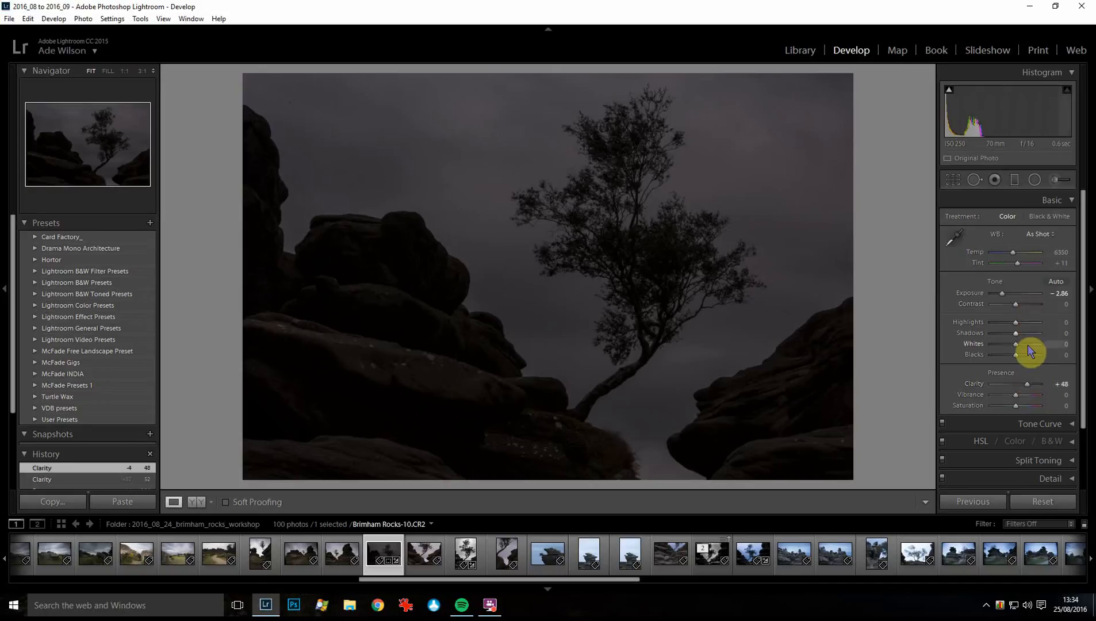
pyautogui.moveTo(1018, 345); pyautogui.dragTo(1034, 346)
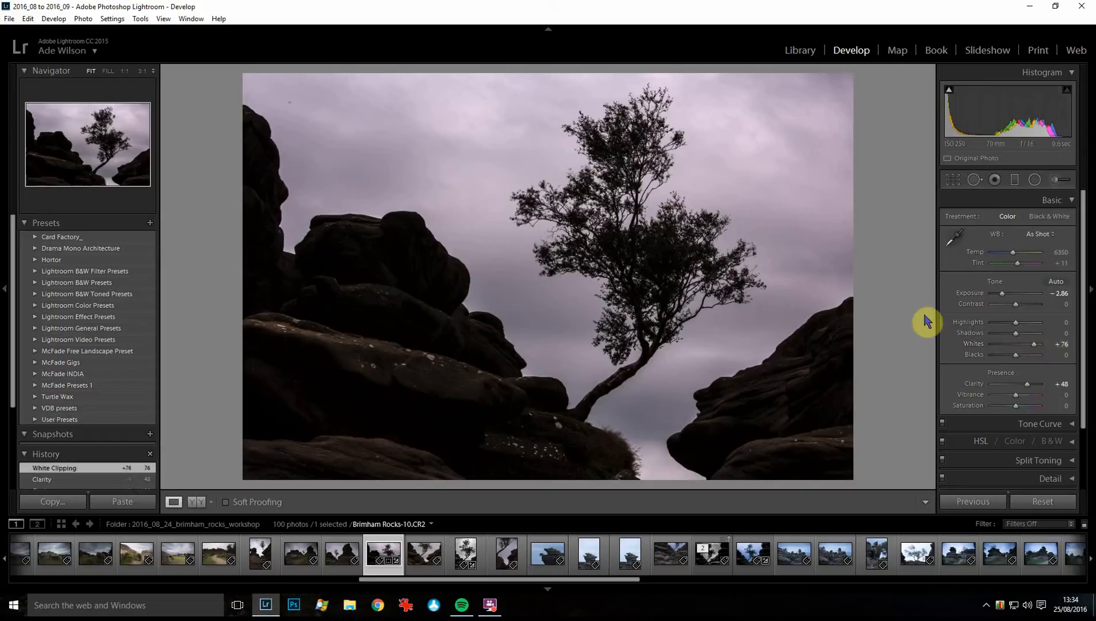
pyautogui.click(1004, 323)
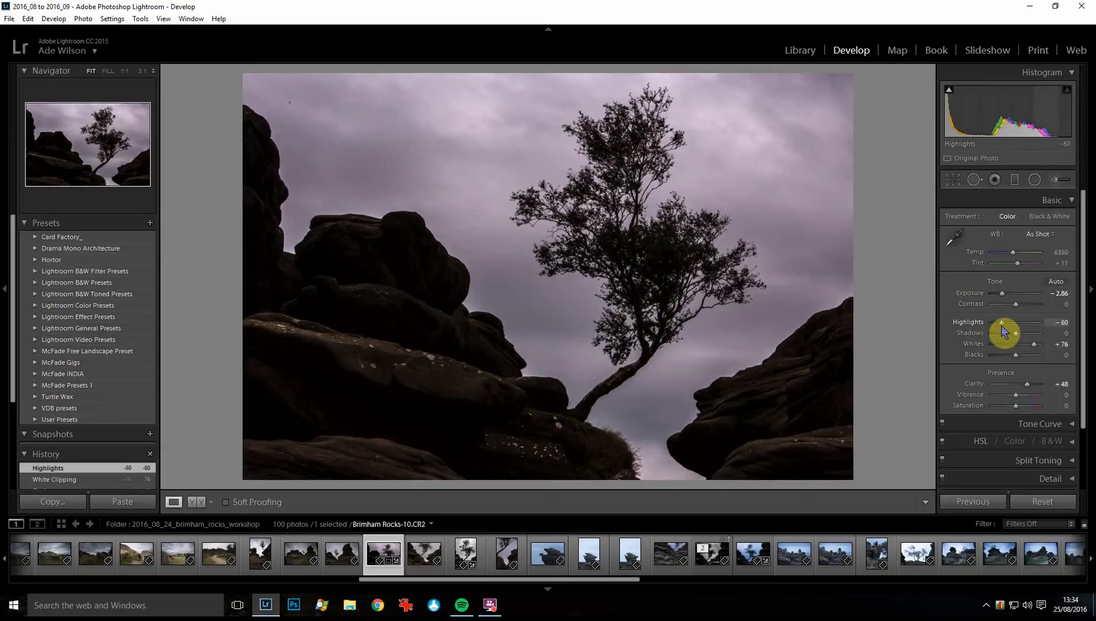
pyautogui.moveTo(1002, 330); pyautogui.dragTo(1034, 351)
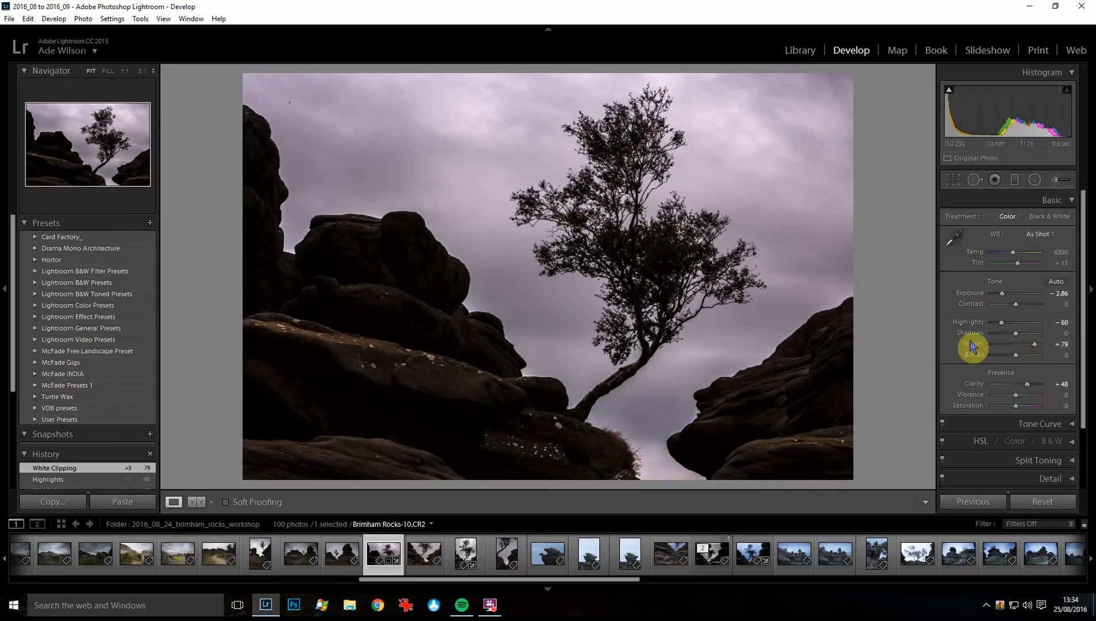
# Heal the dust spots in the sky above the left-hand rocks using Spot Removal in Heal mode at size 75.
pyautogui.click(417, 110)
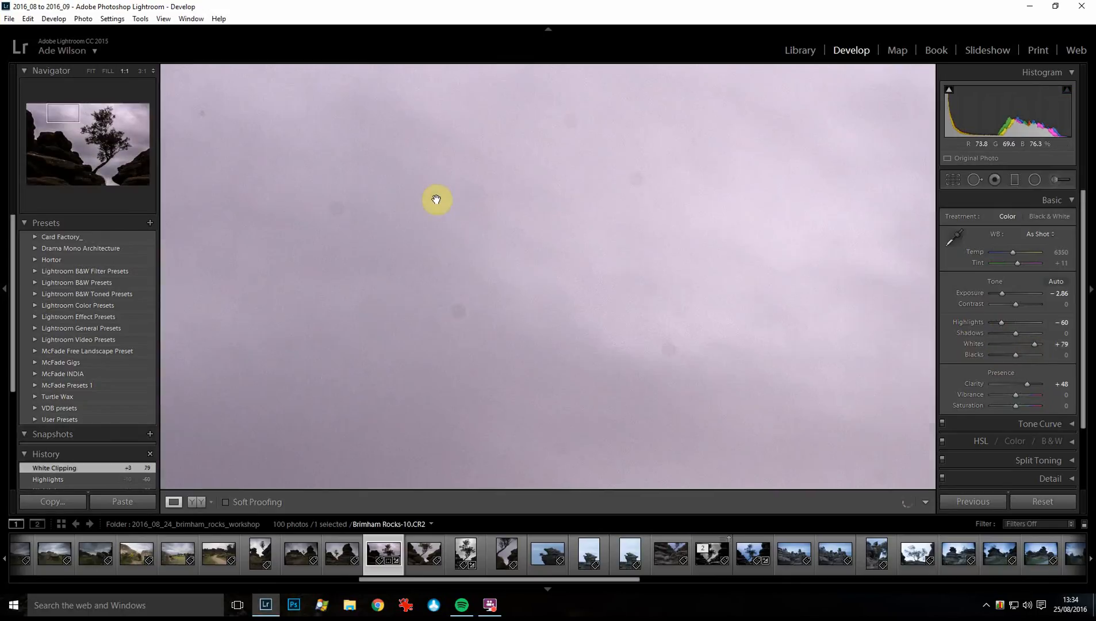
pyautogui.moveTo(453, 224); pyautogui.dragTo(619, 283)
pyautogui.moveTo(539, 270); pyautogui.dragTo(565, 271)
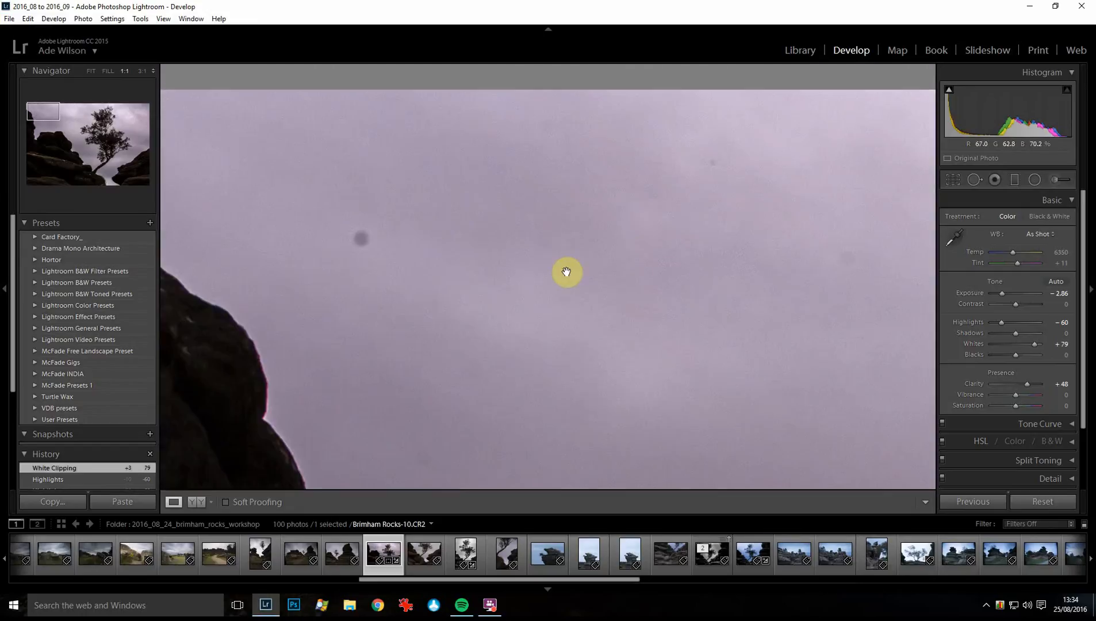
pyautogui.click(975, 179)
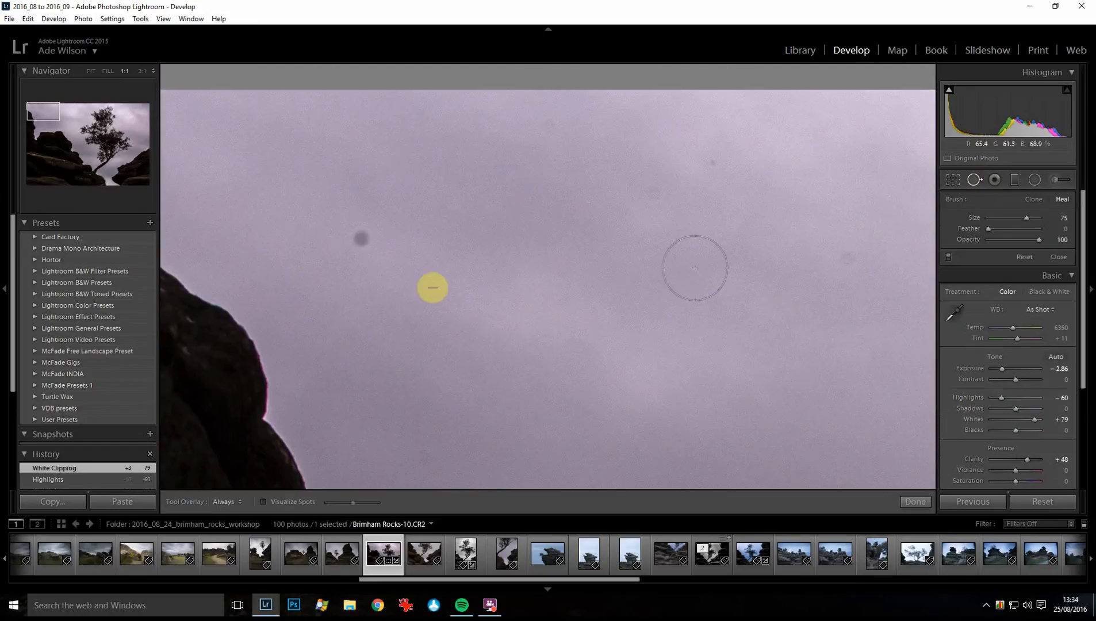
pyautogui.click(362, 237)
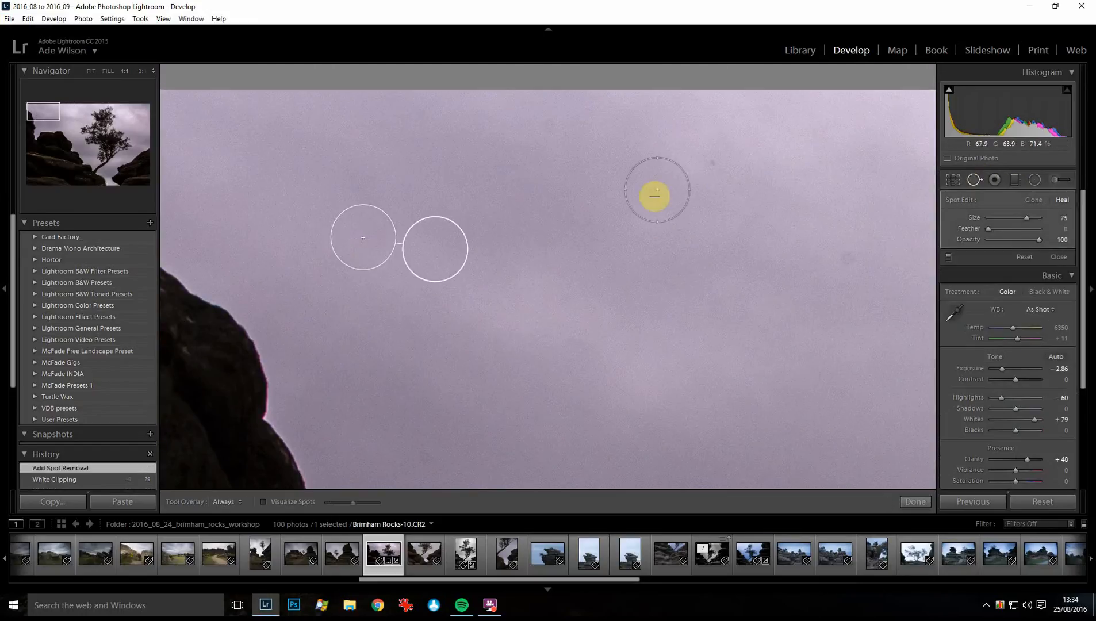
pyautogui.click(653, 191)
pyautogui.click(548, 129)
pyautogui.click(842, 254)
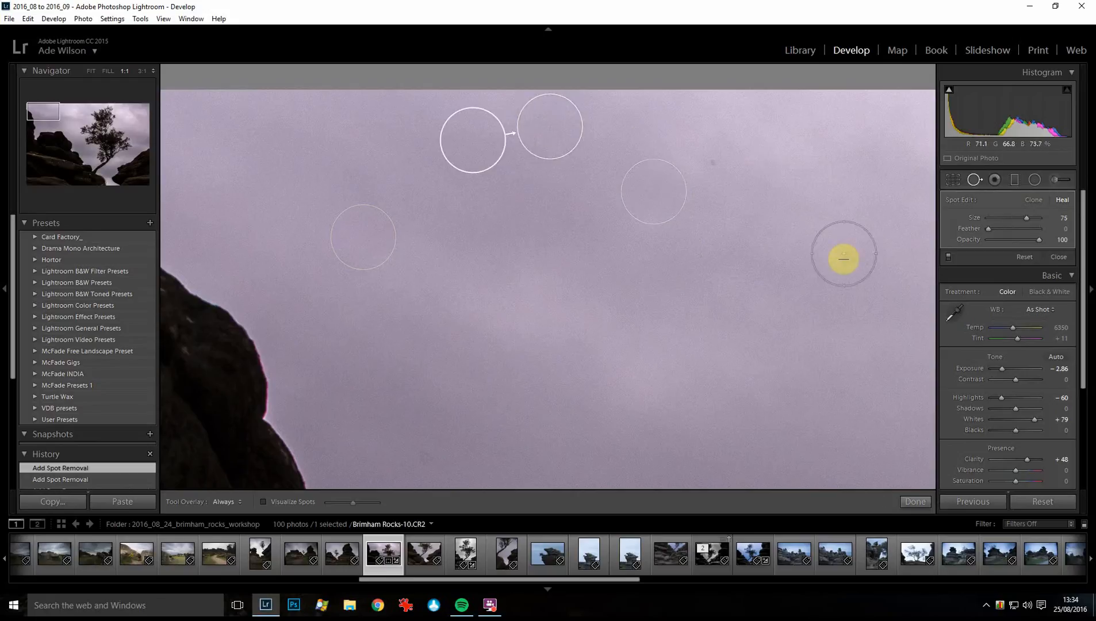
pyautogui.click(914, 504)
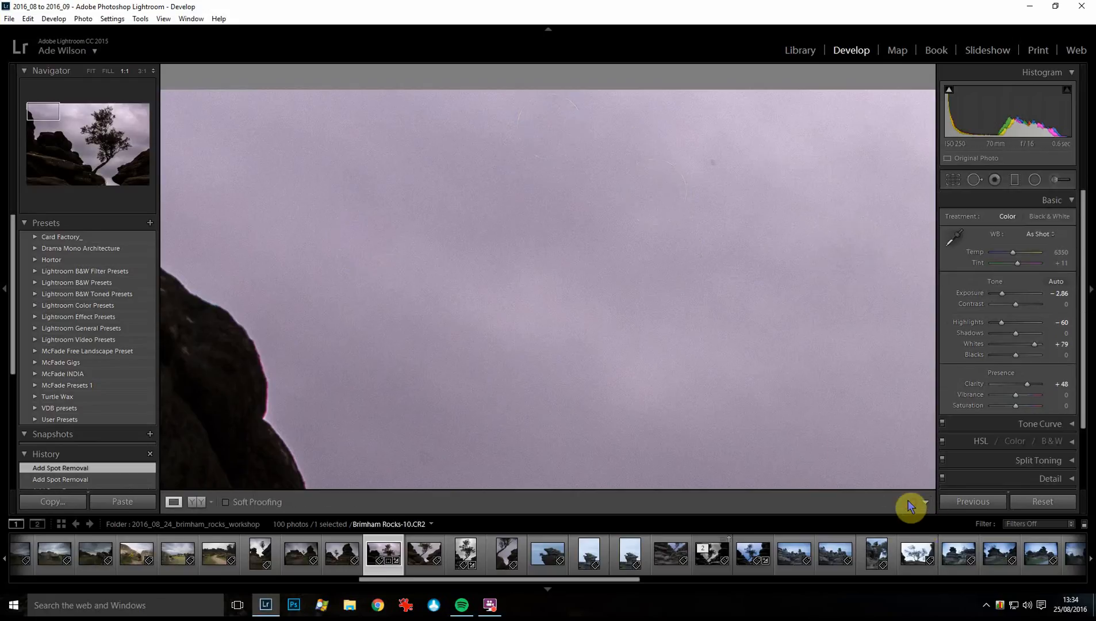
# Heal the remaining dust spots across the sky between the left-hand rocks and the tree at size 75.
pyautogui.click(973, 180)
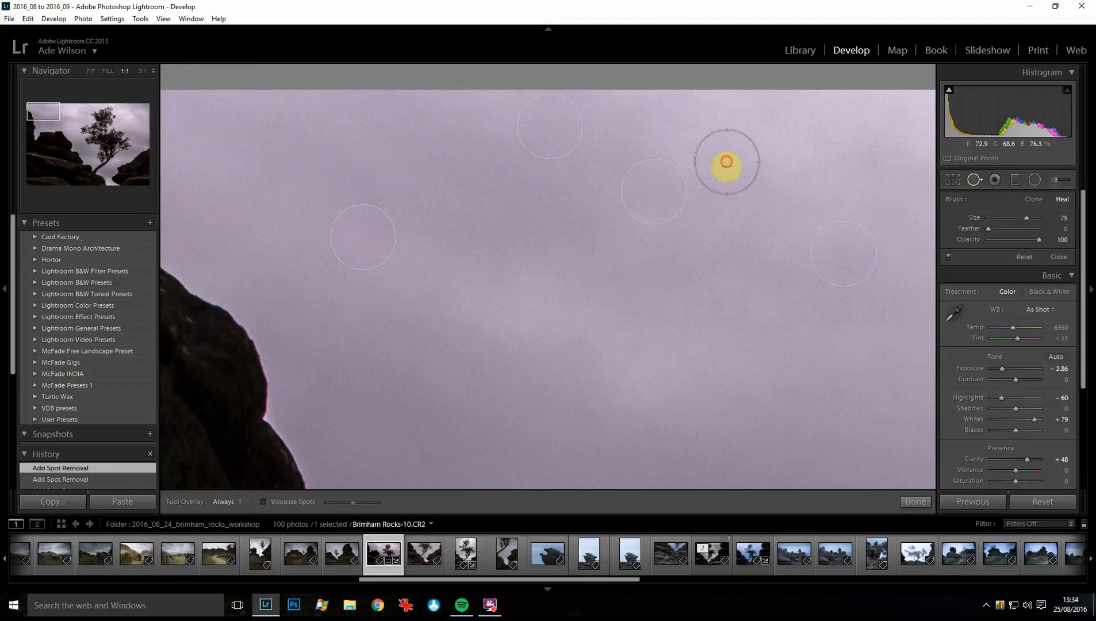
pyautogui.click(735, 309)
pyautogui.moveTo(844, 357); pyautogui.dragTo(481, 318)
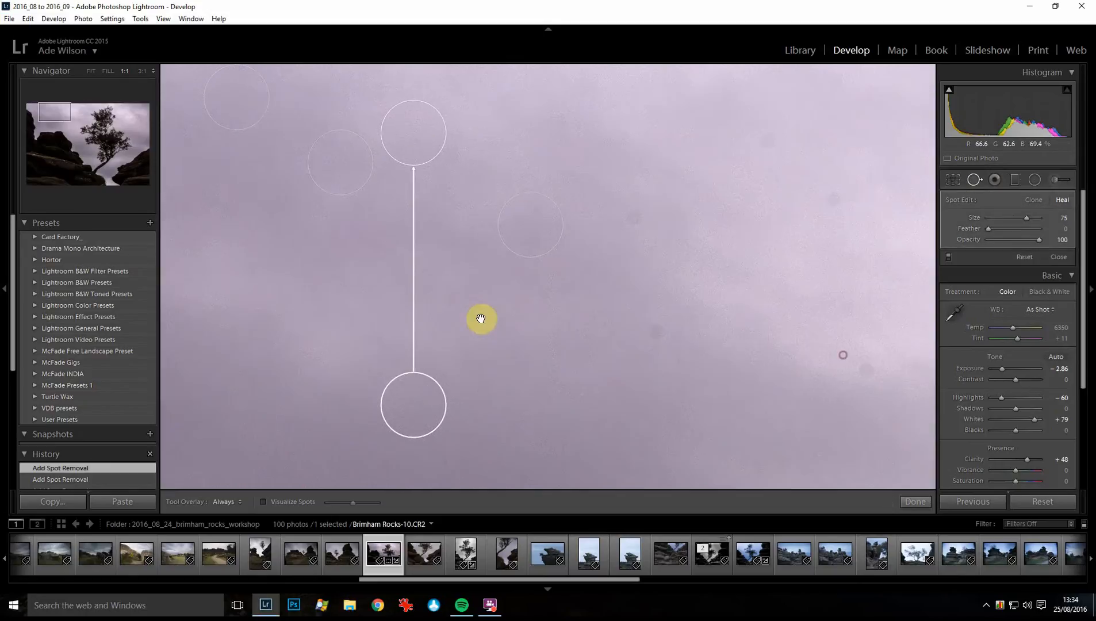
pyautogui.click(557, 322)
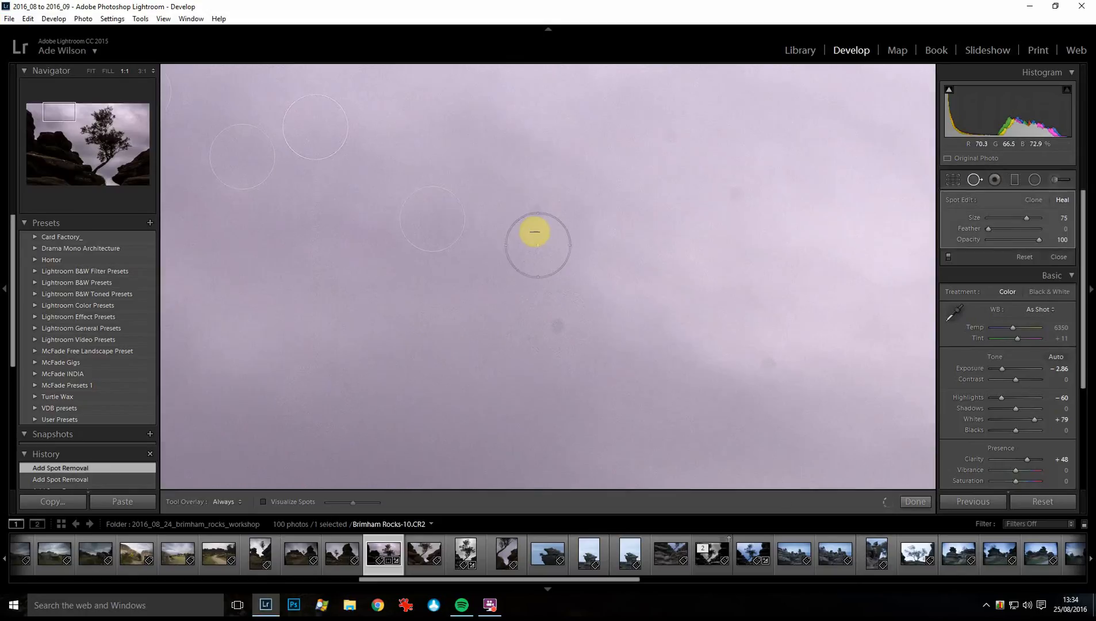
pyautogui.moveTo(533, 232); pyautogui.dragTo(531, 203)
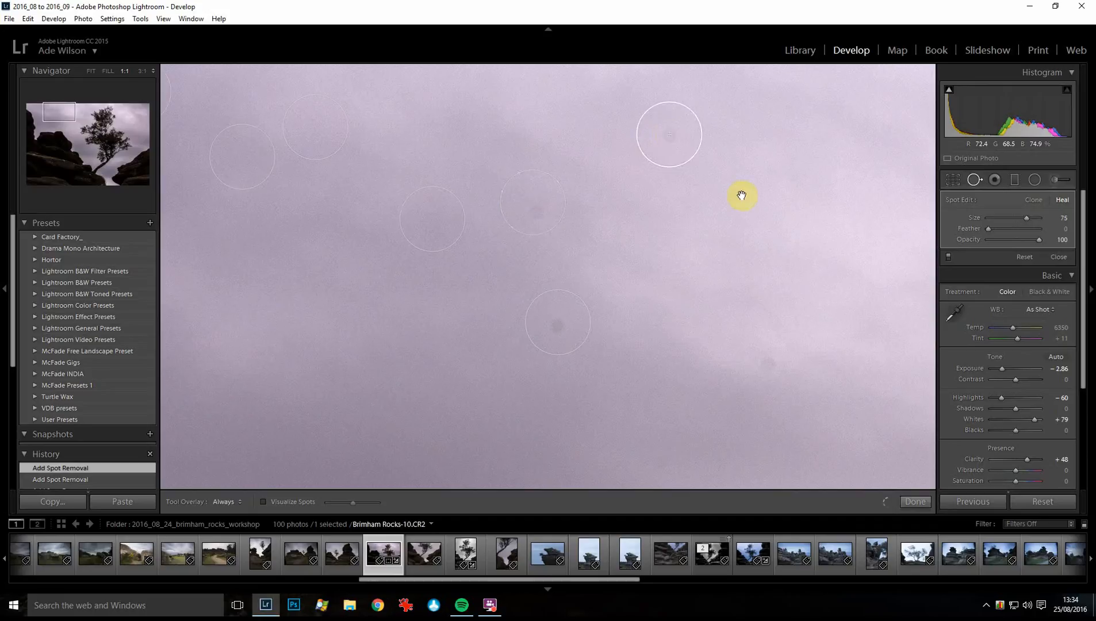
pyautogui.click(771, 365)
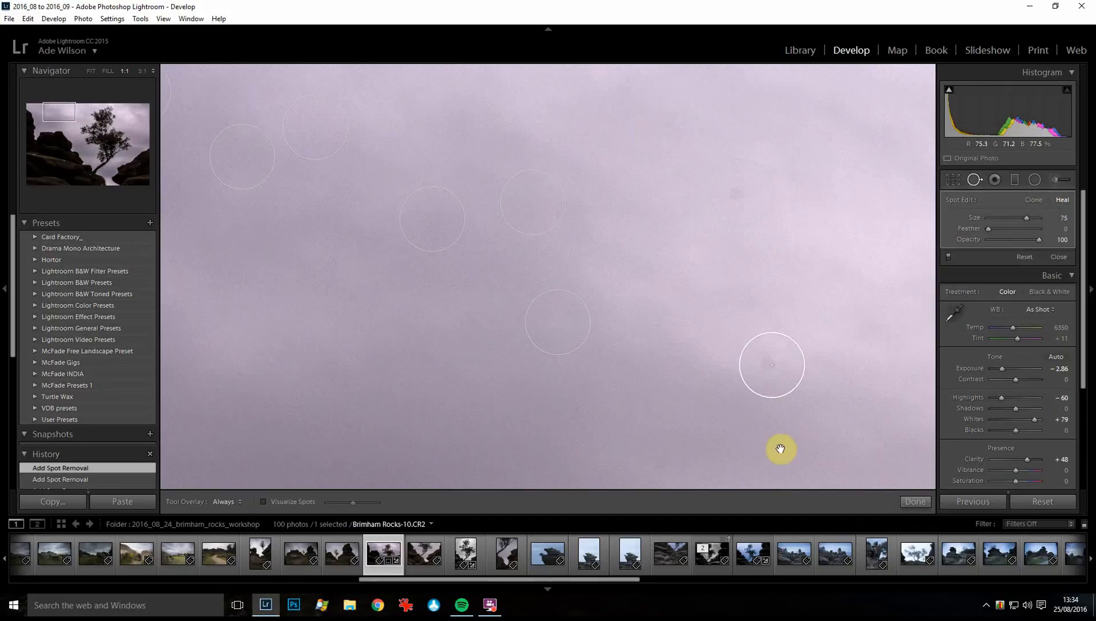
# Heal the dust spots in the sky on both sides of the treetop and finish the spot removal.
pyautogui.moveTo(868, 379); pyautogui.dragTo(411, 363)
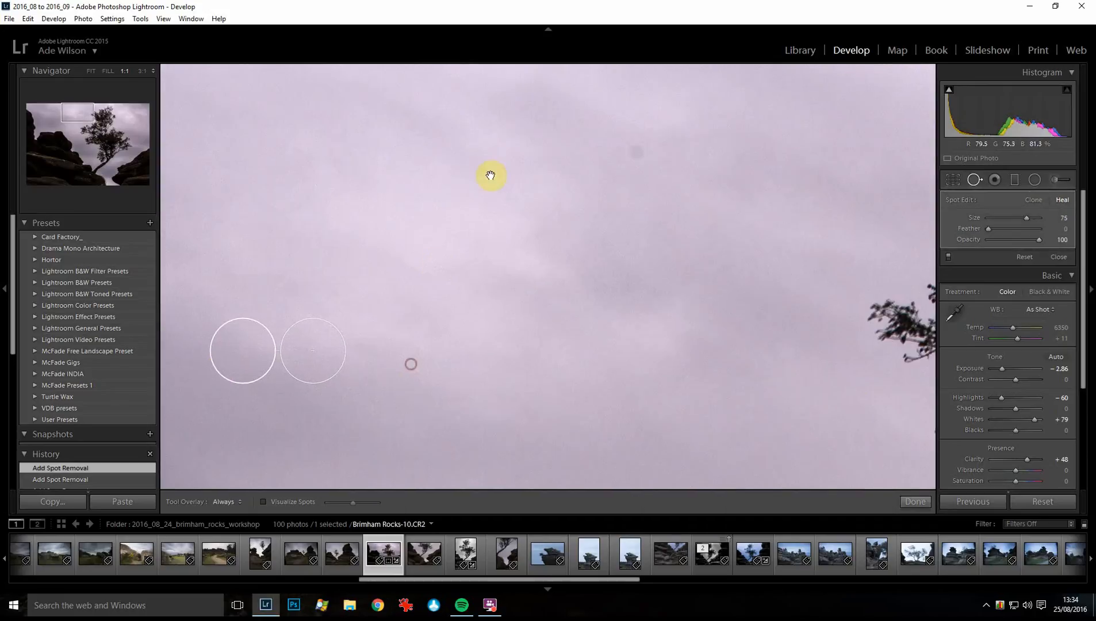
pyautogui.click(637, 149)
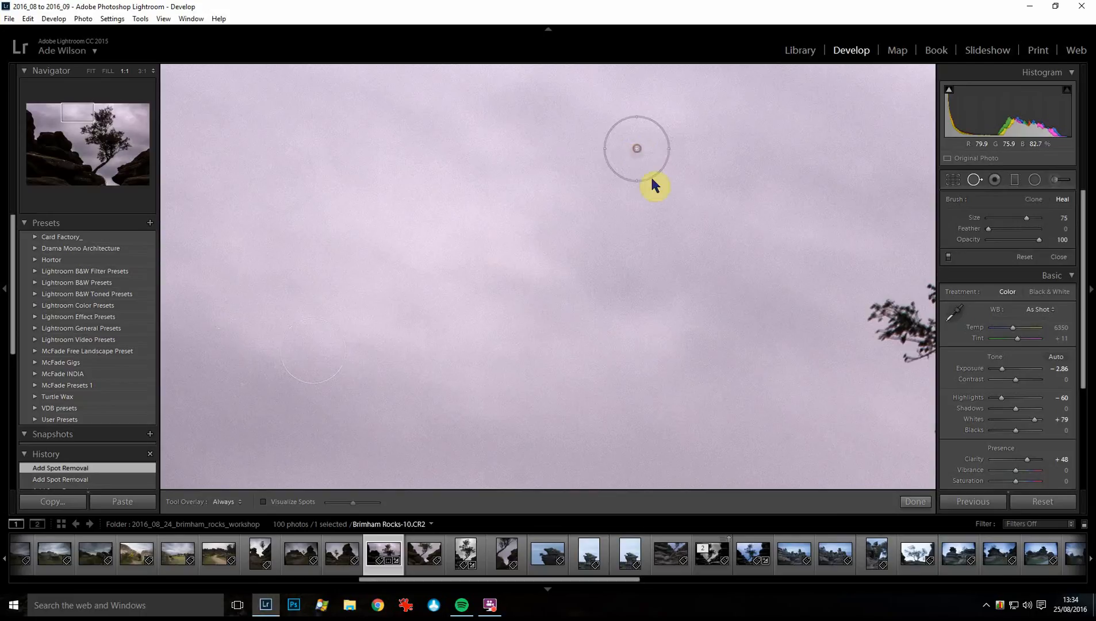
pyautogui.moveTo(771, 357); pyautogui.dragTo(459, 341)
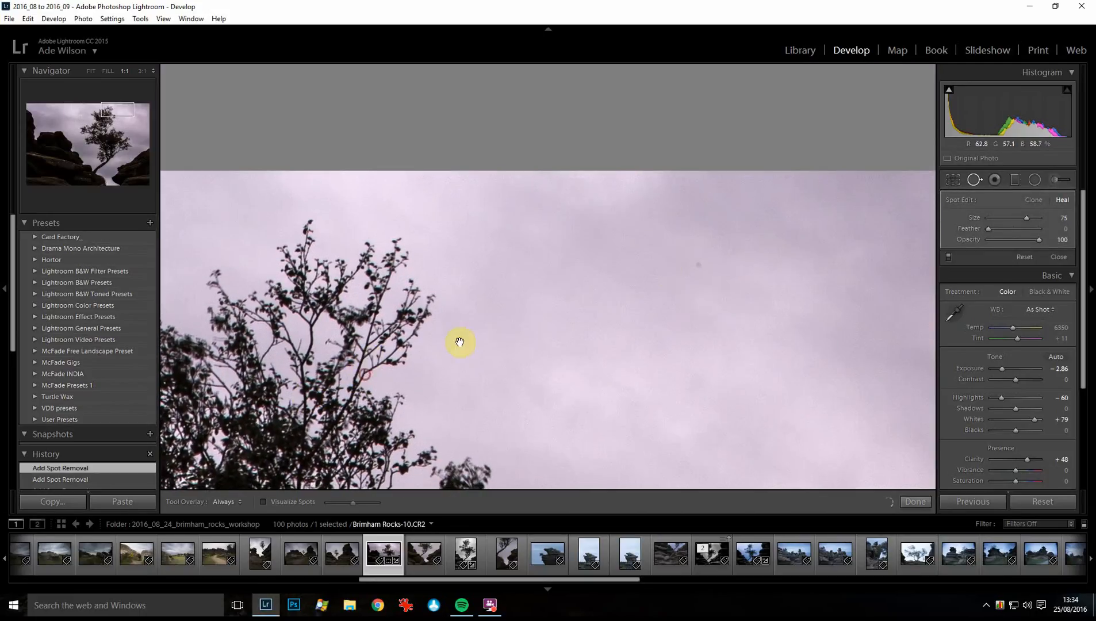
pyautogui.click(701, 263)
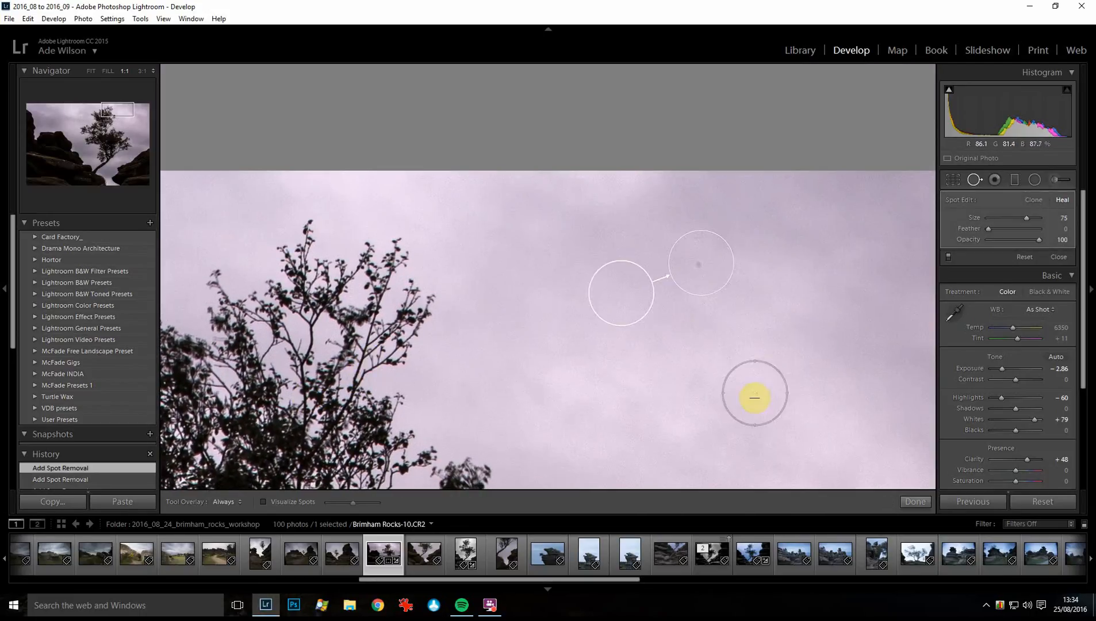
pyautogui.moveTo(813, 362); pyautogui.dragTo(583, 359)
pyautogui.moveTo(756, 343); pyautogui.dragTo(582, 318)
pyautogui.moveTo(707, 391); pyautogui.dragTo(616, 298)
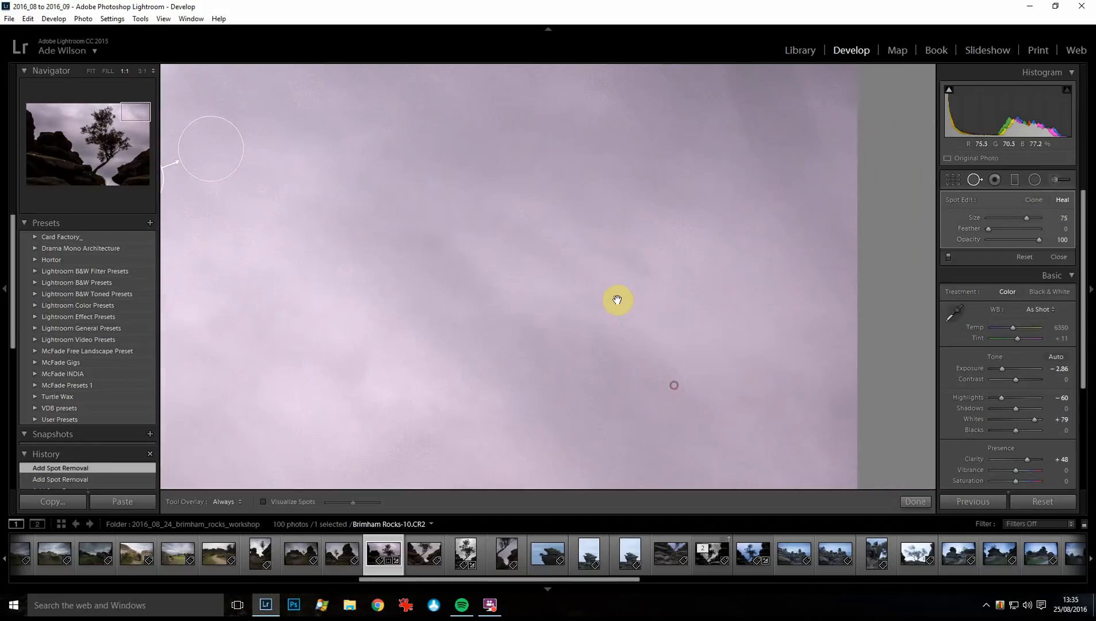
pyautogui.click(914, 501)
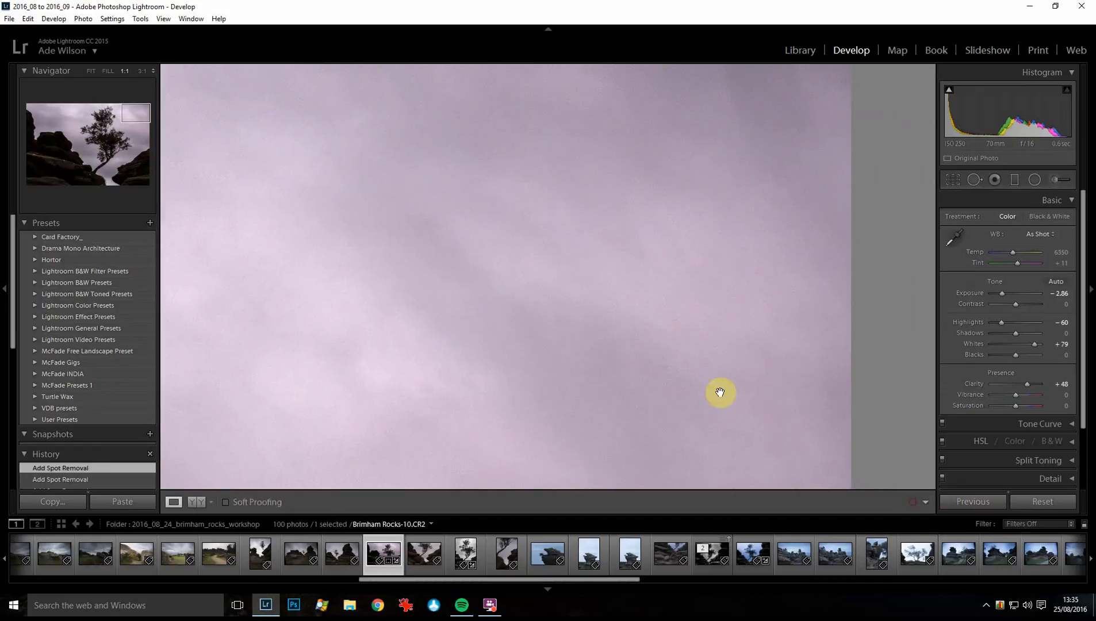
# Set Contrast to +24, Whites to +83 and Clarity to +52, checking the rock edges at 1:1.
pyautogui.click(663, 350)
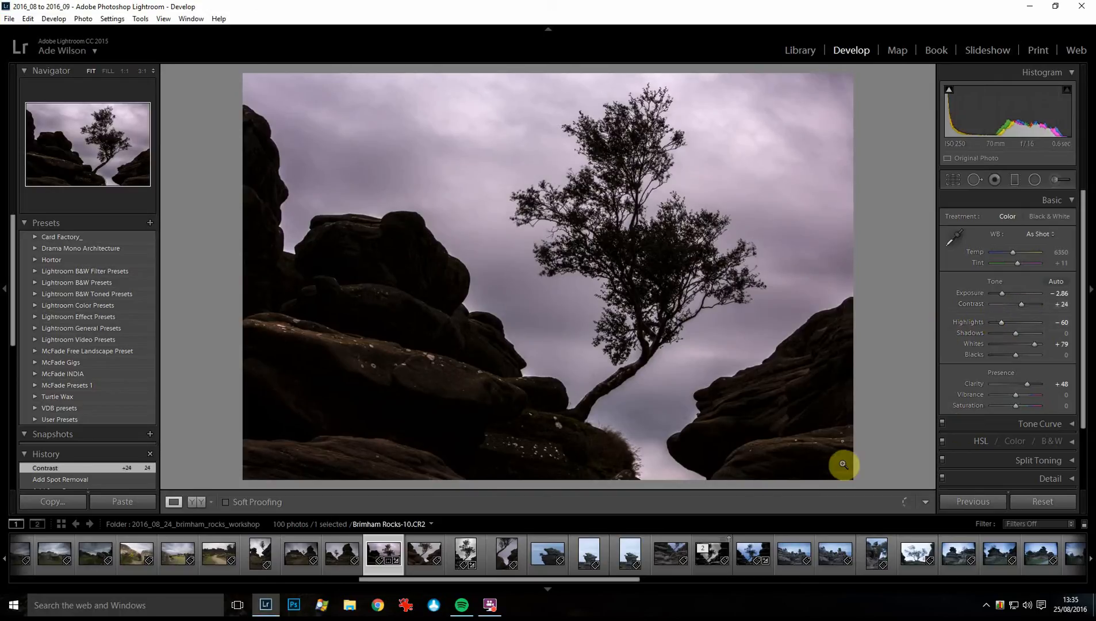
pyautogui.click(692, 425)
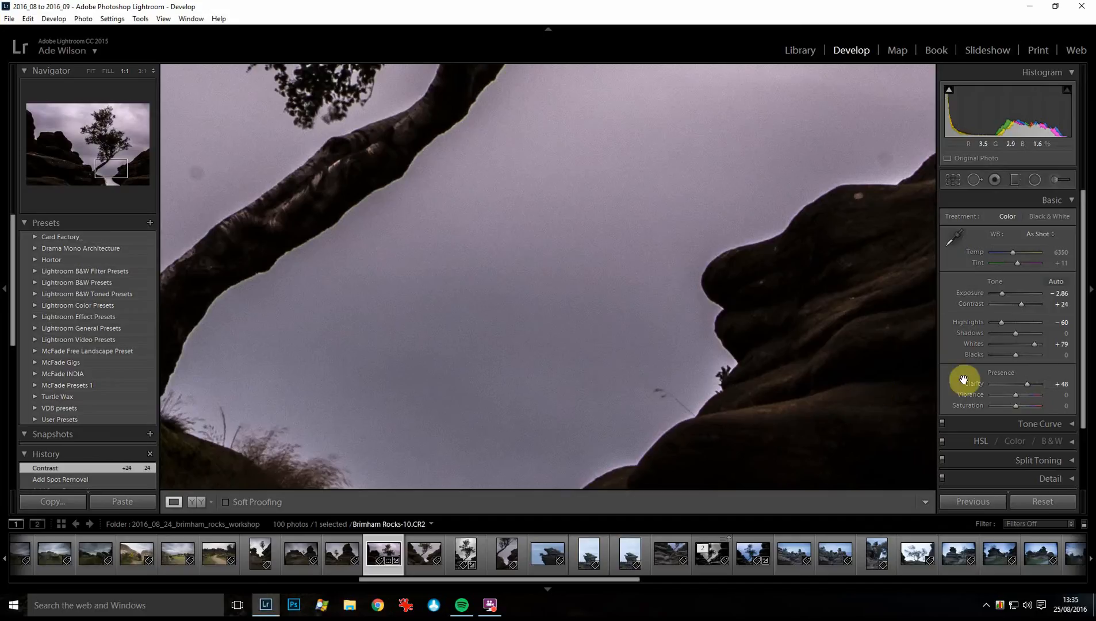
pyautogui.moveTo(1034, 344)
pyautogui.mouseDown()
pyautogui.moveTo(1009, 355)
pyautogui.moveTo(1037, 352)
pyautogui.mouseUp()
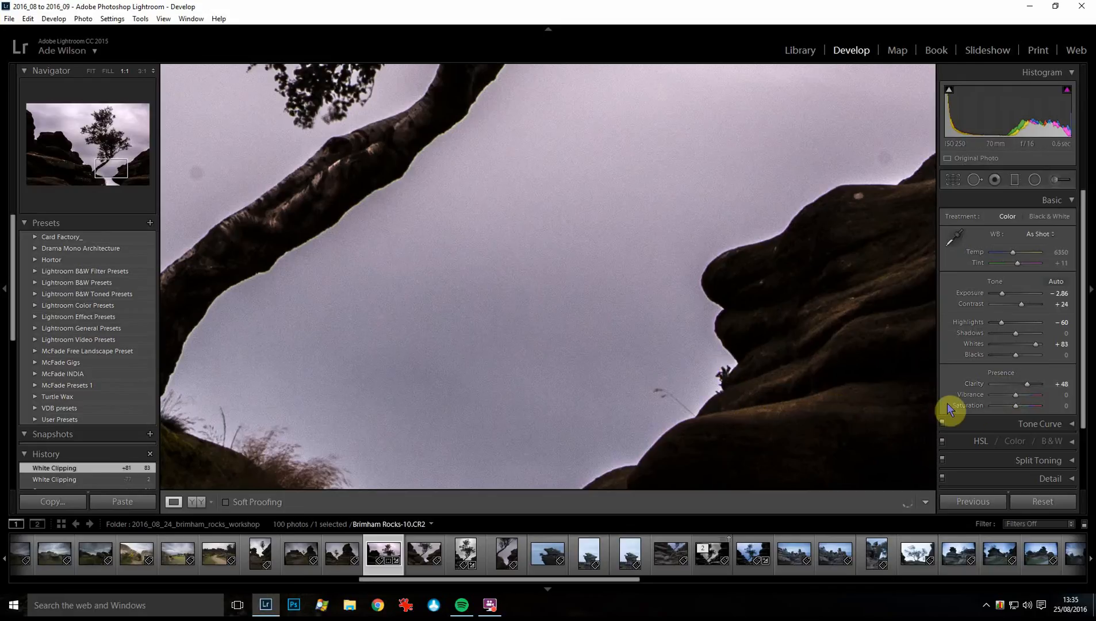
pyautogui.moveTo(1002, 387); pyautogui.dragTo(1029, 389)
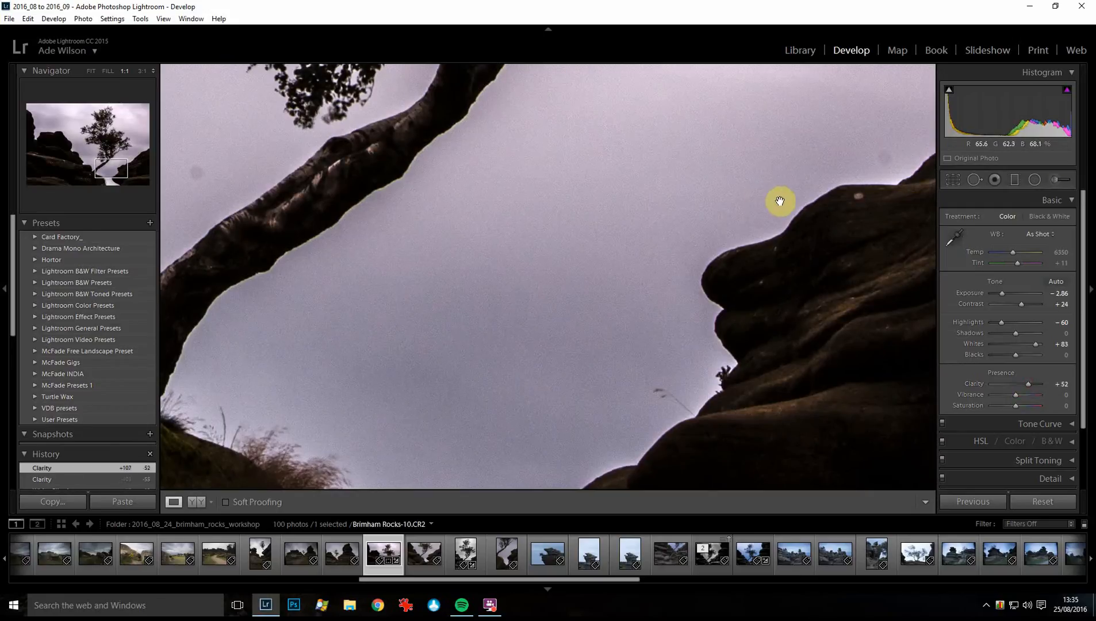
# Paint a Clarity −70 adjustment brush of size 11 along the right-hand rocks' edge against the sky to soften the halo.
pyautogui.click(1056, 182)
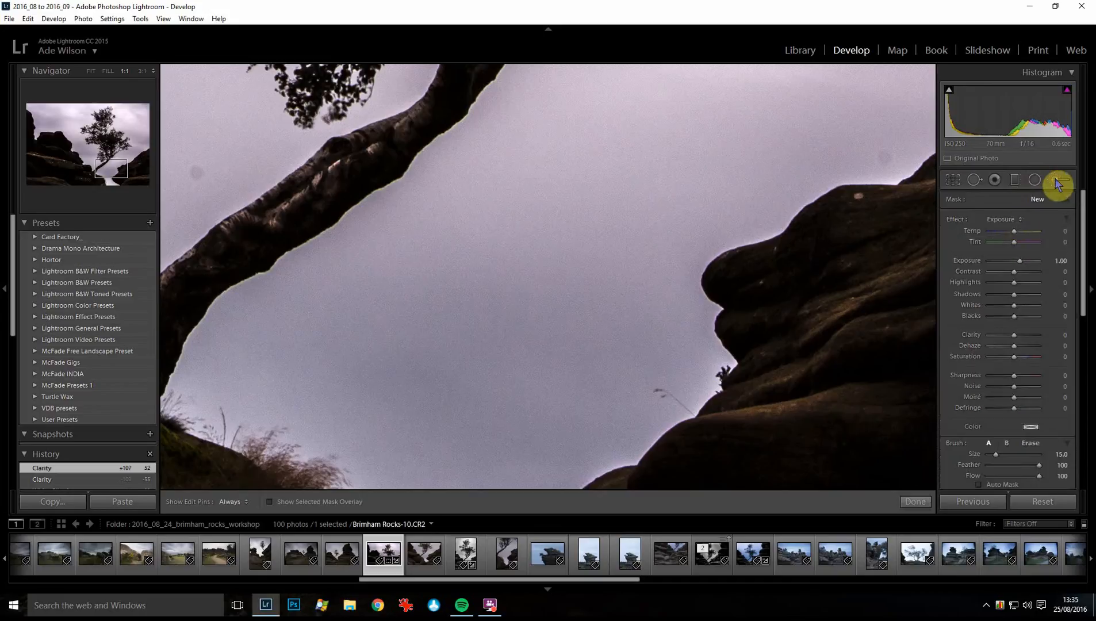
pyautogui.click(1005, 219)
pyautogui.click(952, 333)
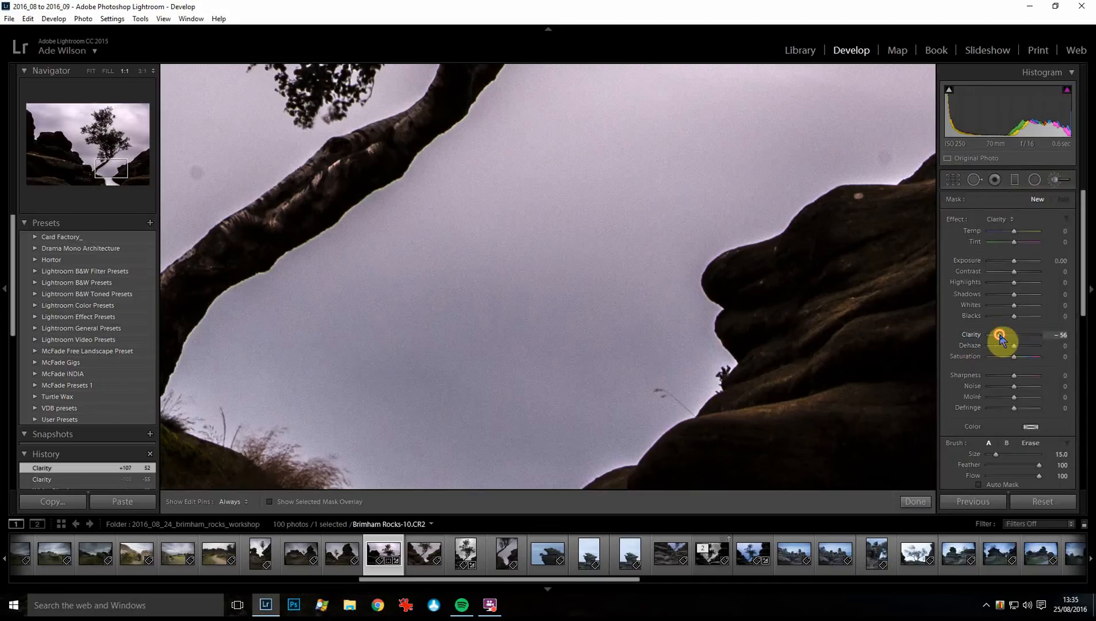
pyautogui.scroll(-4, 784, 215)
pyautogui.moveTo(784, 237)
pyautogui.mouseDown()
pyautogui.moveTo(698, 269)
pyautogui.moveTo(687, 285)
pyautogui.moveTo(740, 375)
pyautogui.moveTo(726, 412)
pyautogui.moveTo(578, 506)
pyautogui.mouseUp()
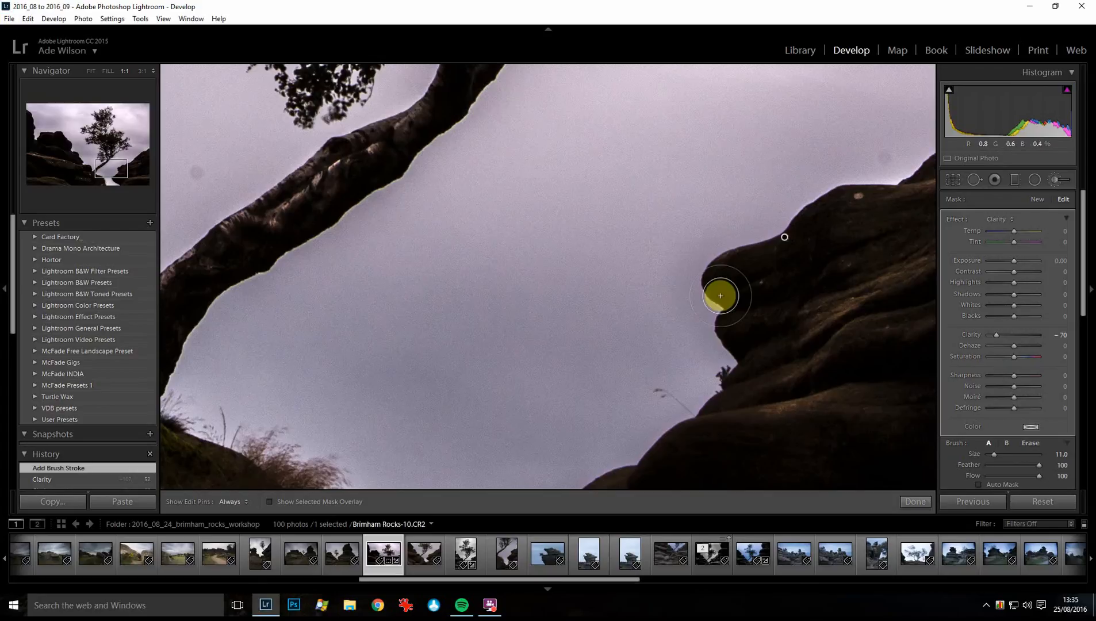
# Undo the last brush stroke and repaint the Clarity −70 adjustment along the right-hand rocks' edge at brush size 28.
pyautogui.hotkey('ctrl', 'z')
pyautogui.scroll(5, 713, 311)
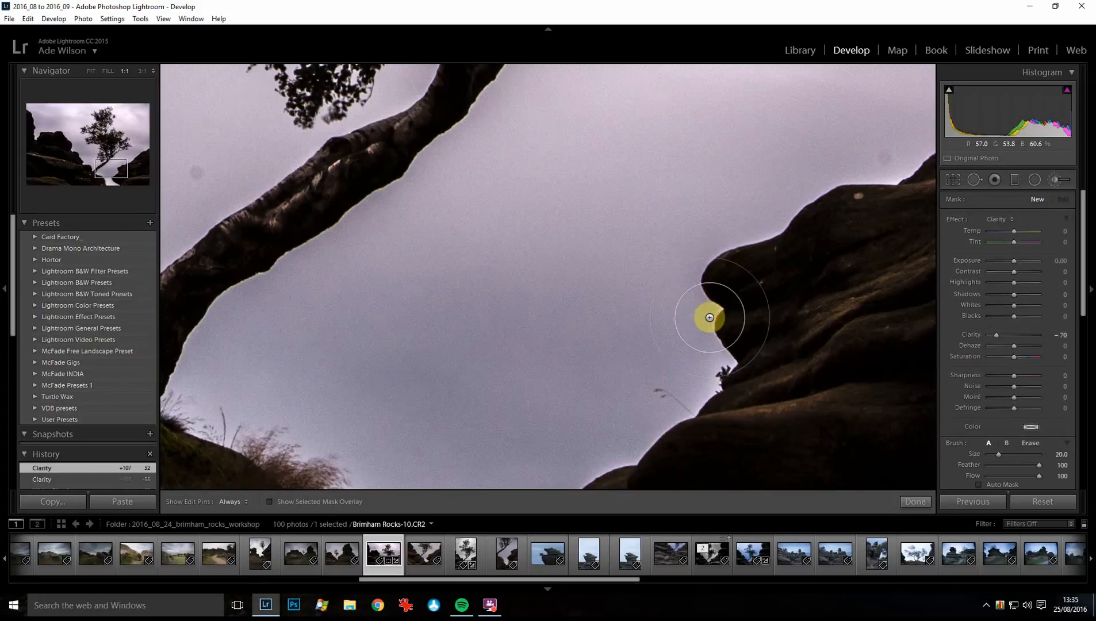
pyautogui.scroll(1, 710, 317)
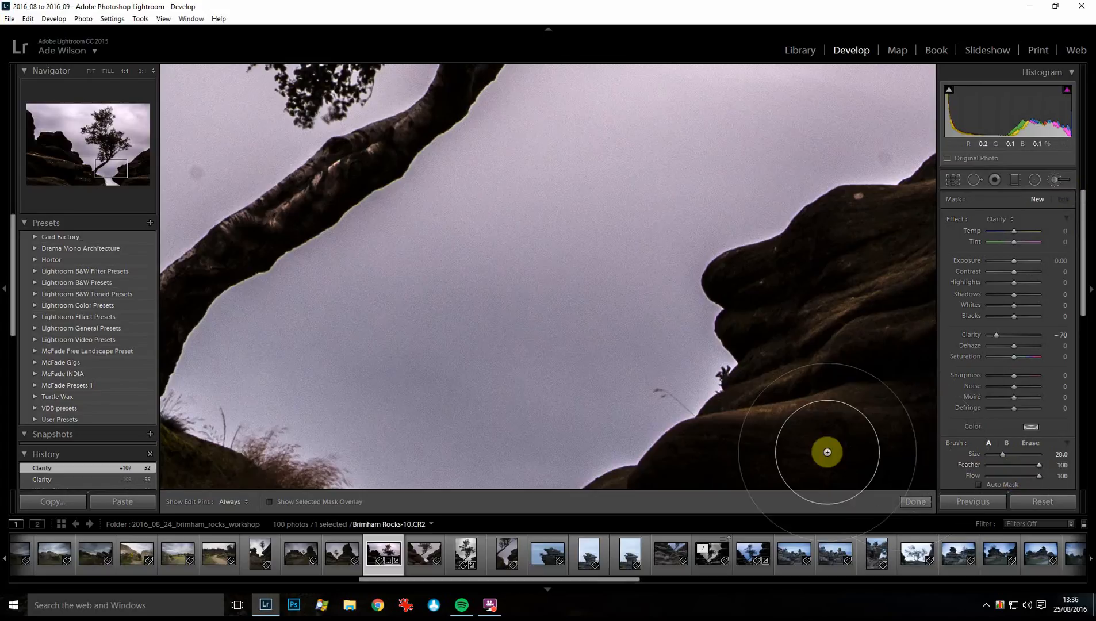
pyautogui.press('h')
pyautogui.moveTo(578, 480)
pyautogui.mouseDown()
pyautogui.moveTo(750, 335)
pyautogui.moveTo(753, 276)
pyautogui.moveTo(733, 218)
pyautogui.moveTo(987, 98)
pyautogui.moveTo(822, 200)
pyautogui.moveTo(719, 244)
pyautogui.moveTo(640, 446)
pyautogui.moveTo(430, 510)
pyautogui.mouseUp()
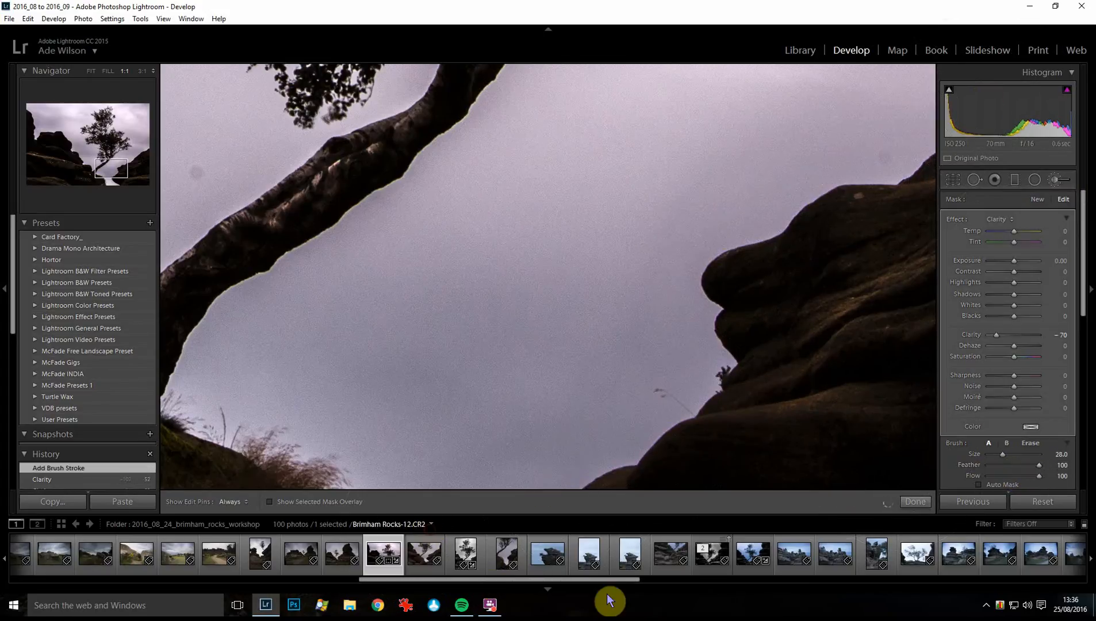
pyautogui.press('z')
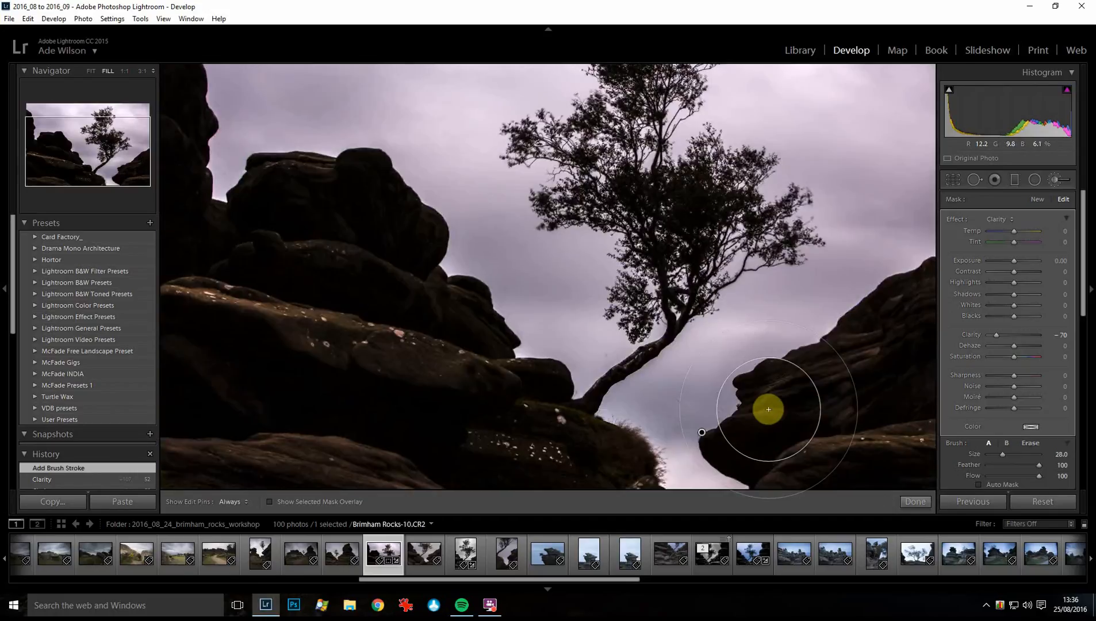
# Extend the Clarity −70 brush over the tip and lower edge of the right-hand rocks, reducing the brush size to 14.
pyautogui.rightClick(769, 410)
pyautogui.click(720, 446)
pyautogui.scroll(-2, 751, 458)
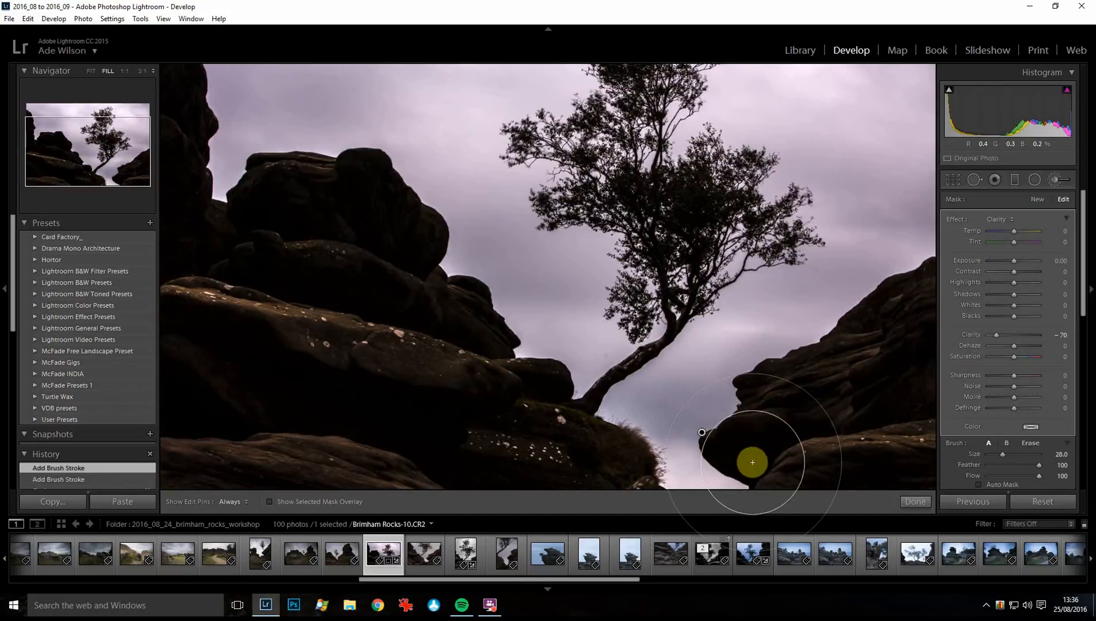
pyautogui.scroll(-5, 761, 464)
pyautogui.press('h')
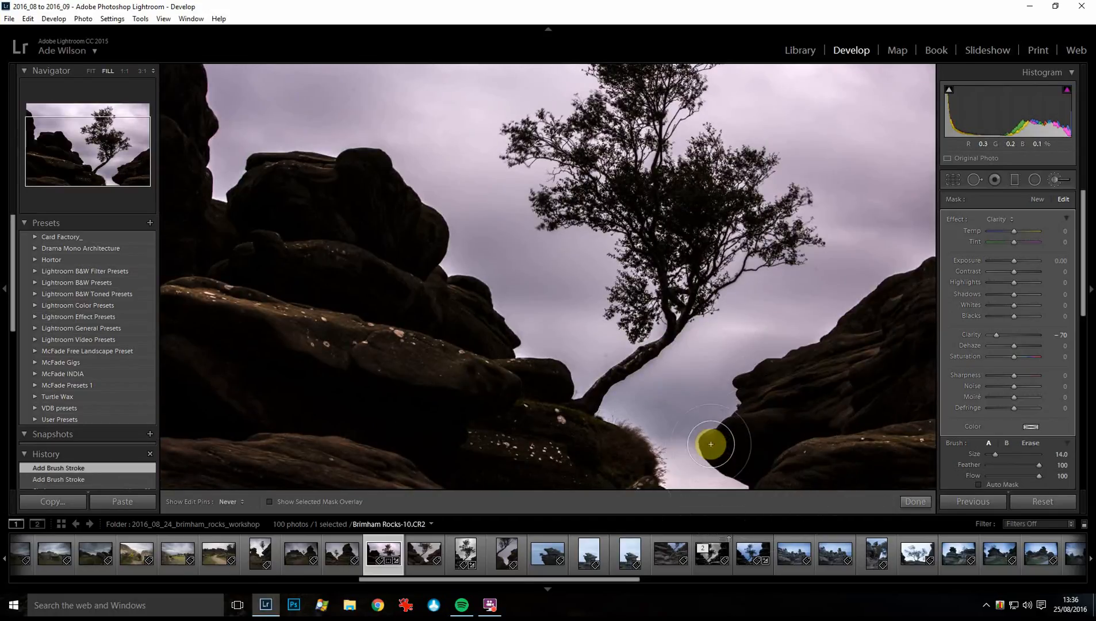
pyautogui.press('h')
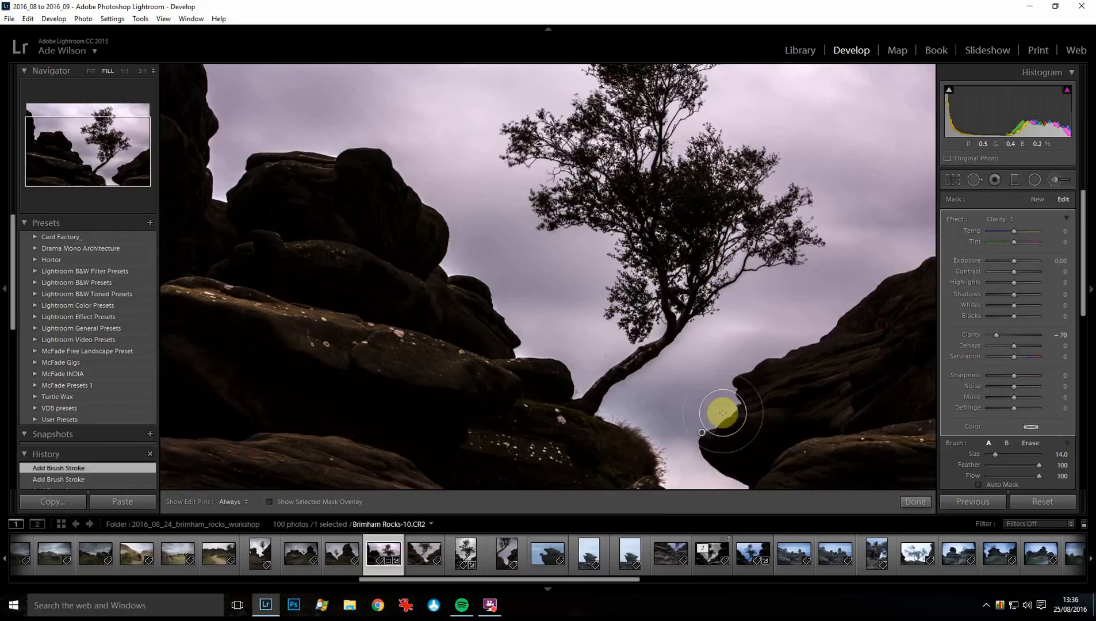
# Paint the Clarity −70 adjustment at size 14 along the left-hand rocks' edges against the sky, up to the tall rock.
pyautogui.scroll(3, 195, 74)
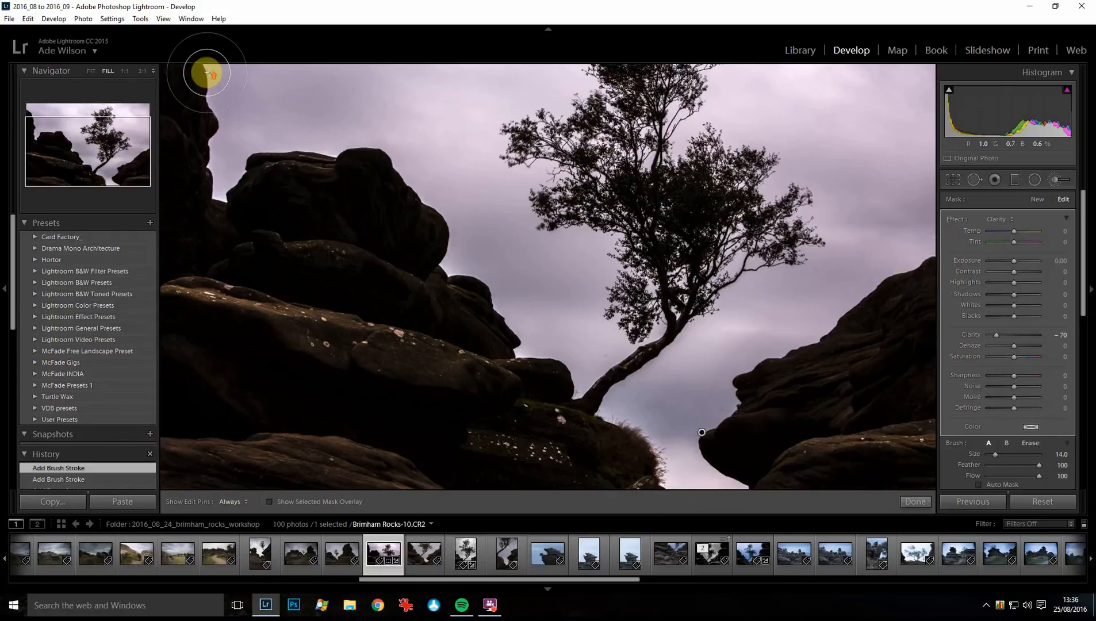
pyautogui.press('h')
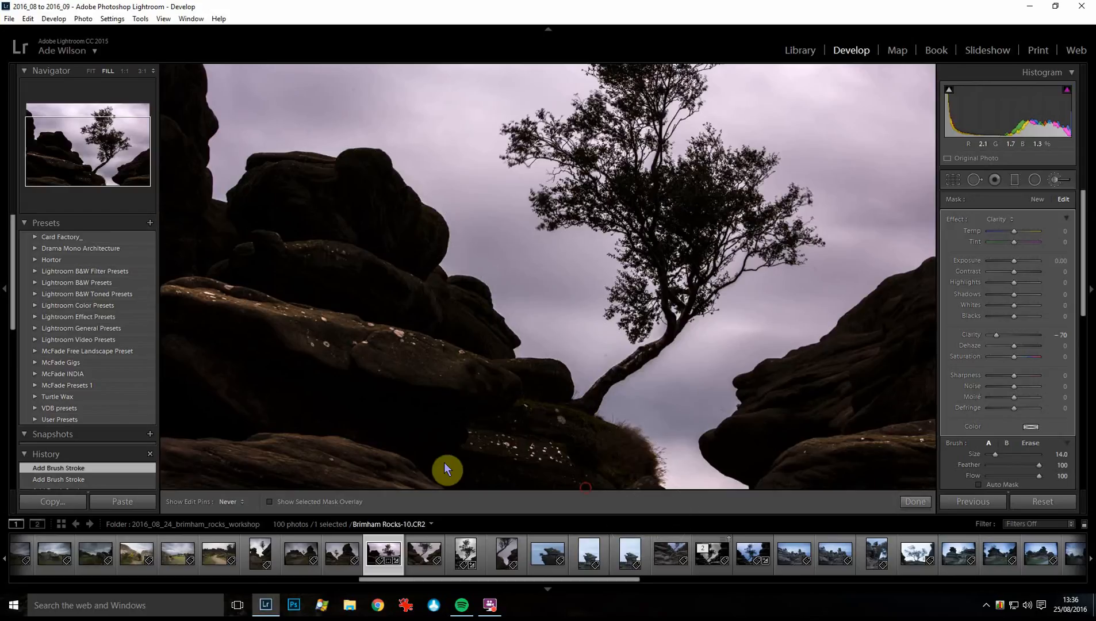
pyautogui.press('h')
pyautogui.moveTo(436, 112); pyautogui.dragTo(437, 202)
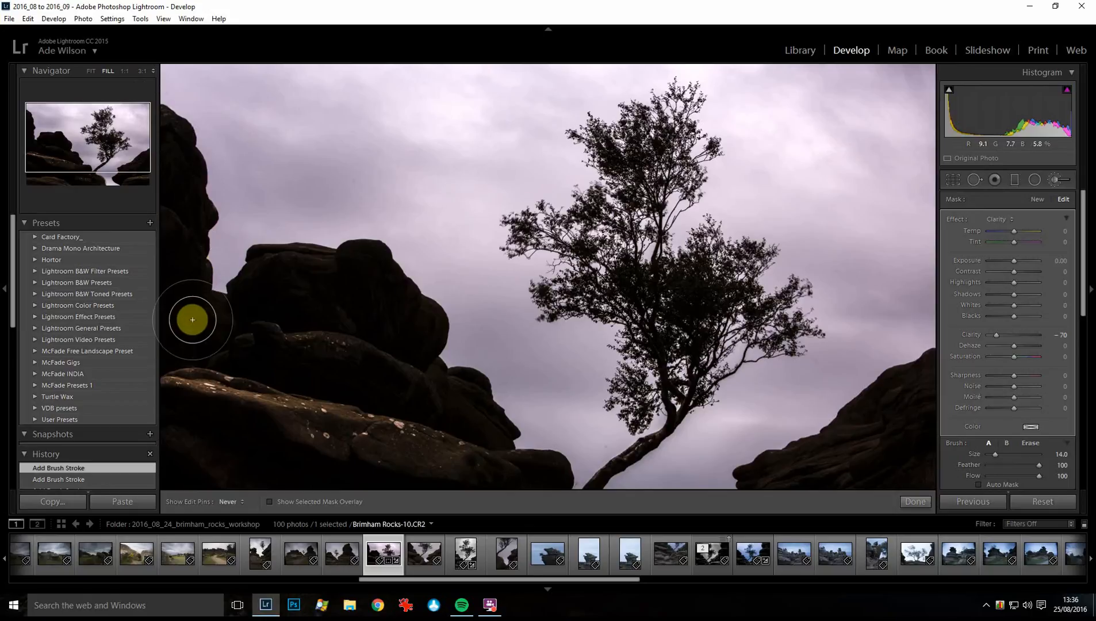
pyautogui.press('h')
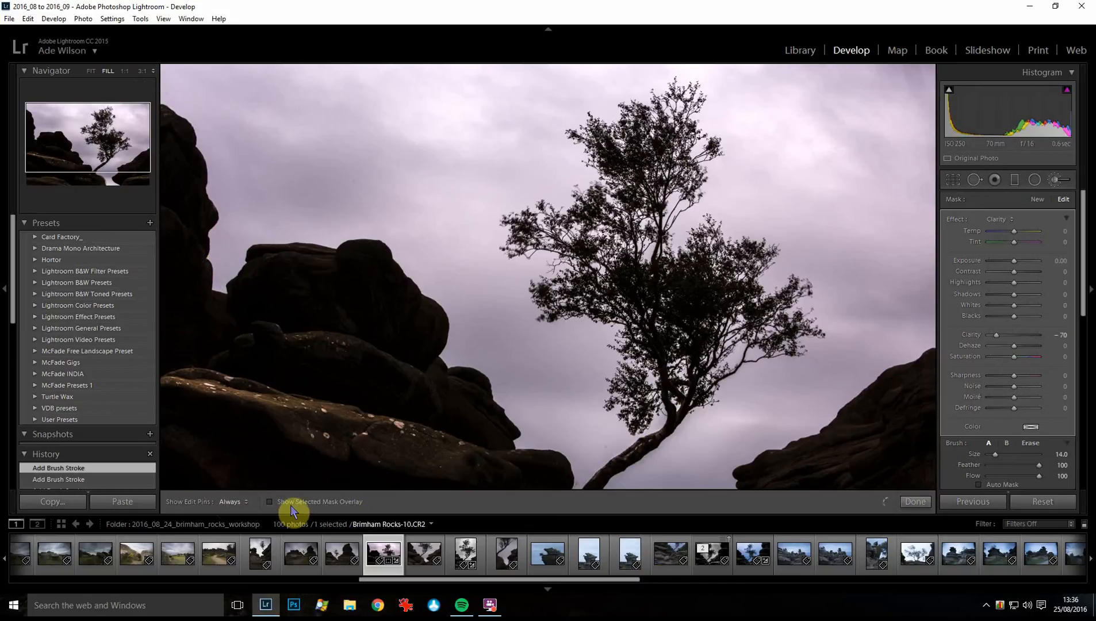
# Check the painted area with the mask overlay, finish the adjustment brush and inspect the softened rock edges at 1:1.
pyautogui.click(269, 501)
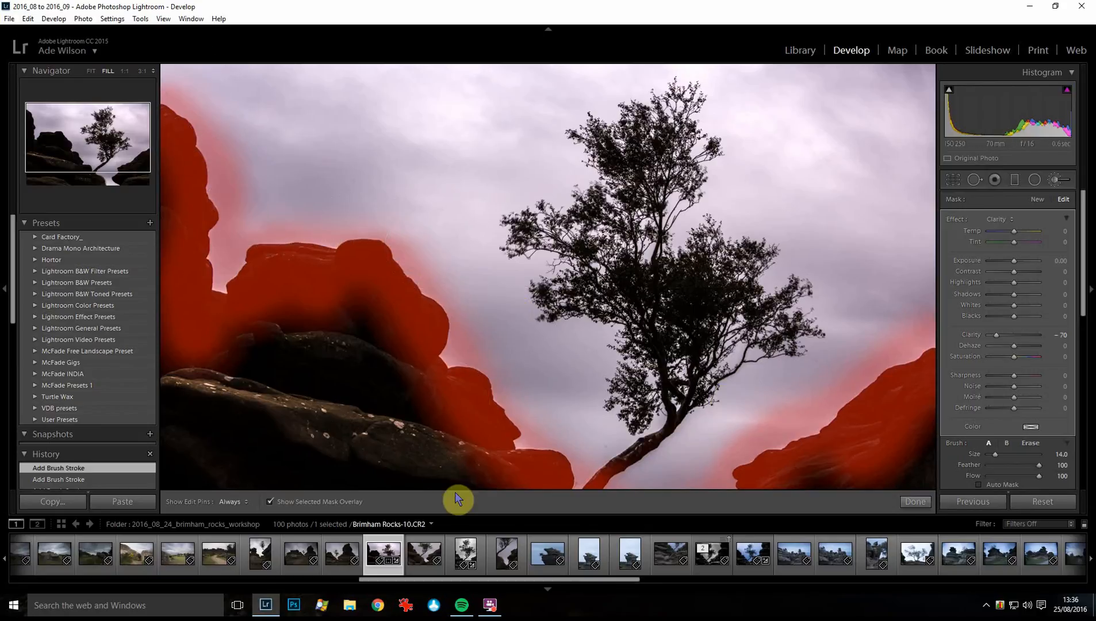
pyautogui.click(269, 502)
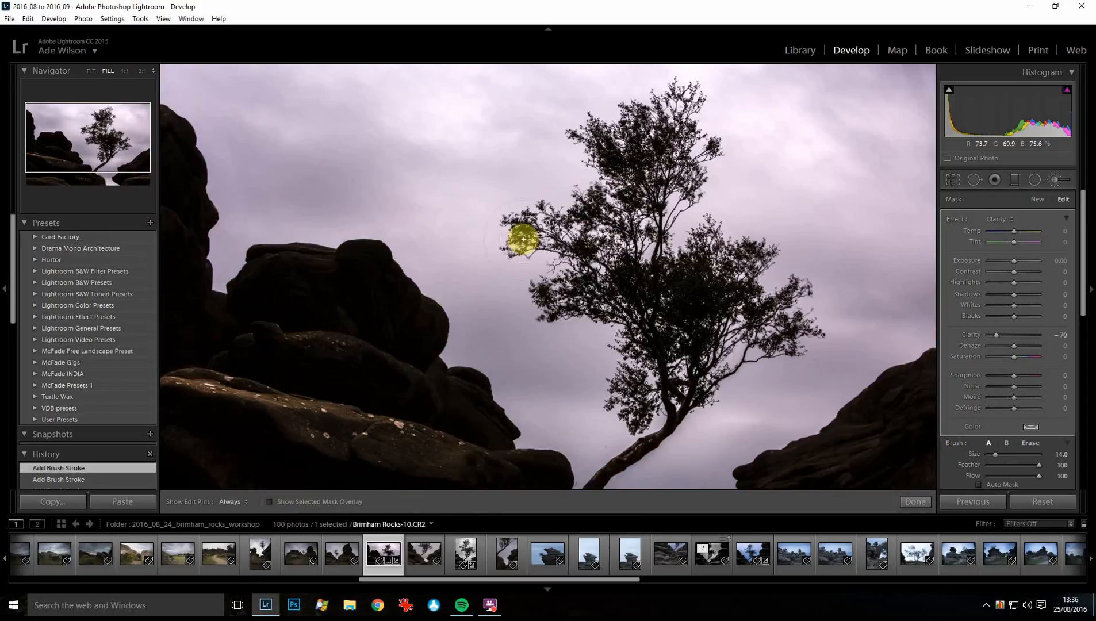
pyautogui.click(923, 504)
pyautogui.click(510, 322)
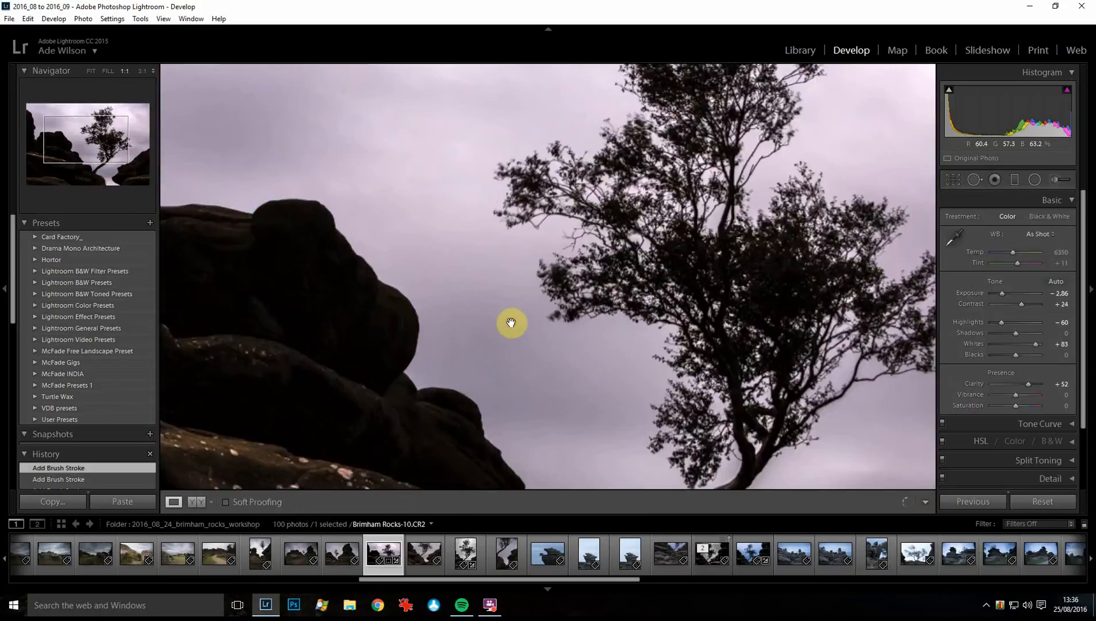
pyautogui.click(509, 322)
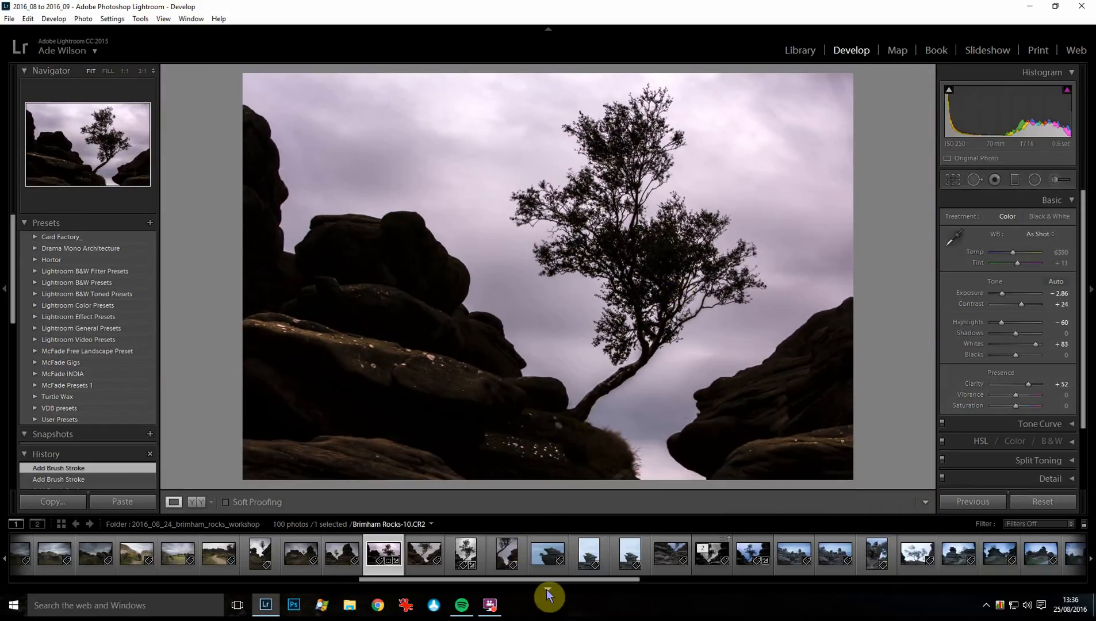
# Hide the filmstrip, the presets and history area and the module picker to enlarge the photo.
pyautogui.click(546, 592)
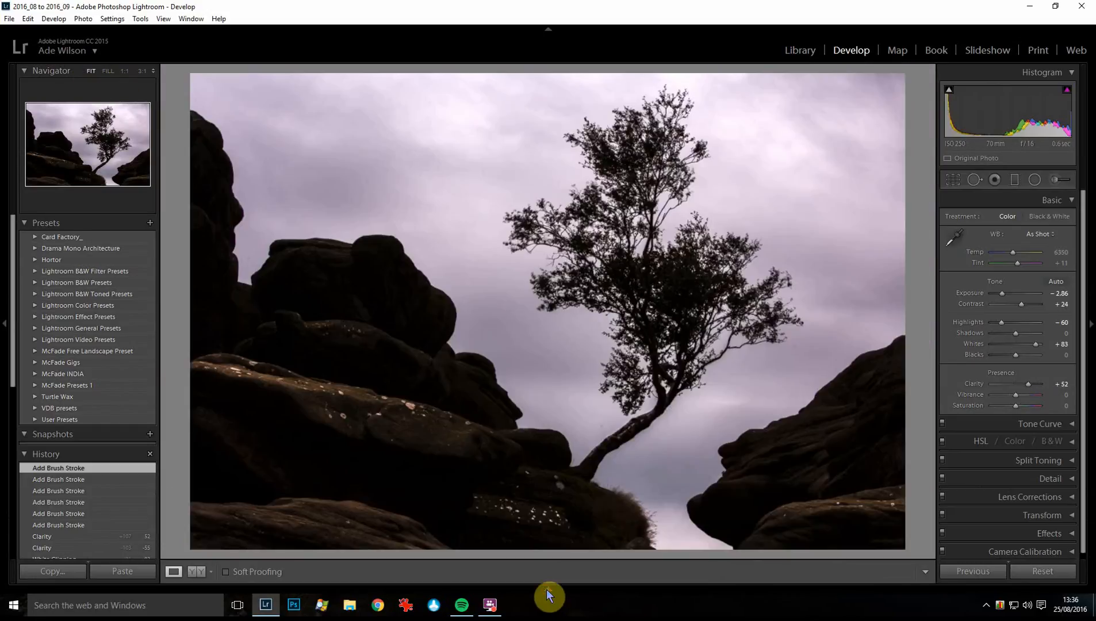
pyautogui.click(5, 328)
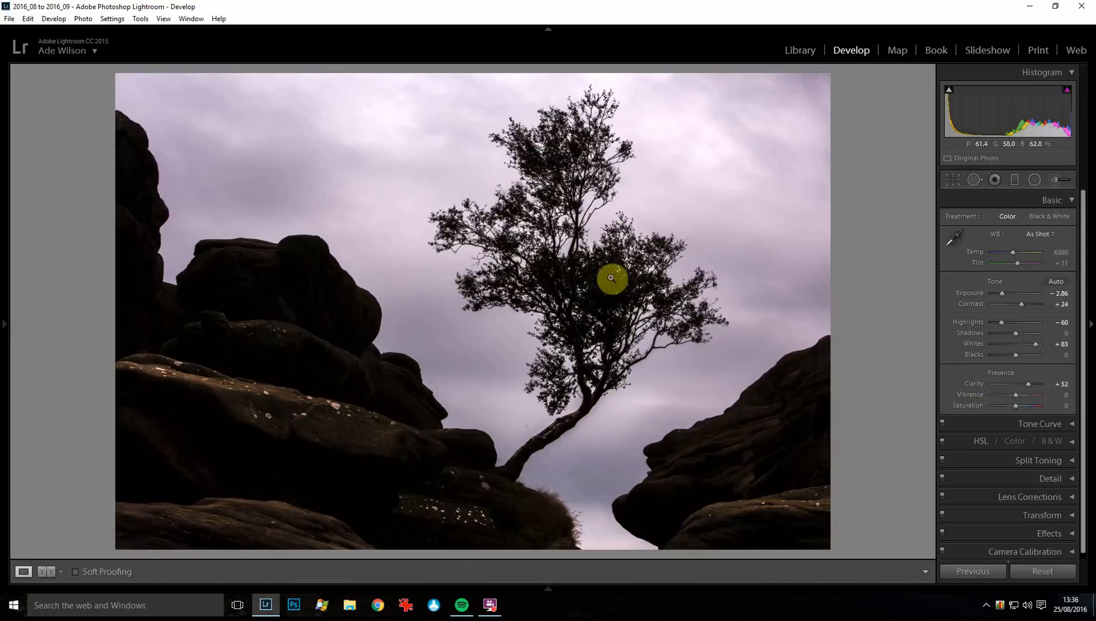
pyautogui.click(557, 30)
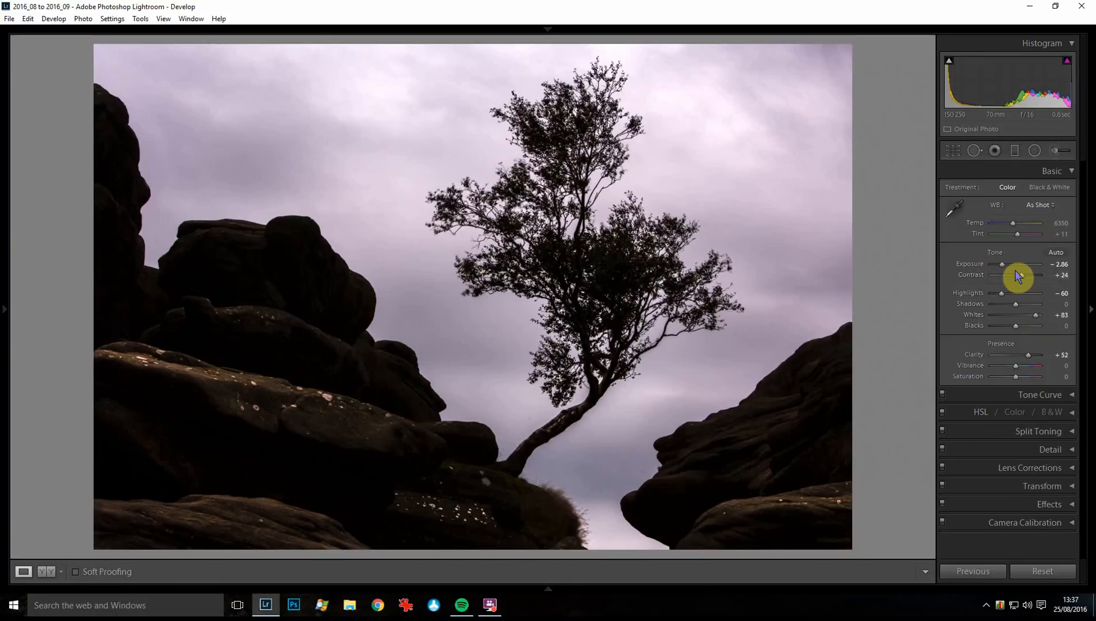
# Convert the photo to black and white using the B&W colour mix.
pyautogui.click(1072, 418)
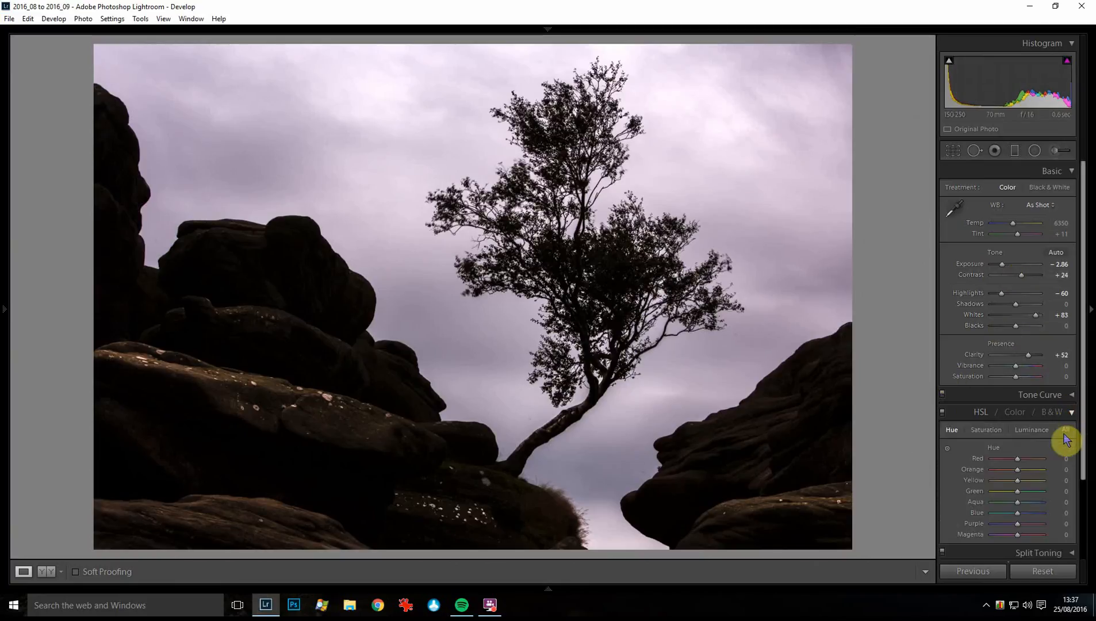
pyautogui.moveTo(1078, 421); pyautogui.dragTo(1092, 530)
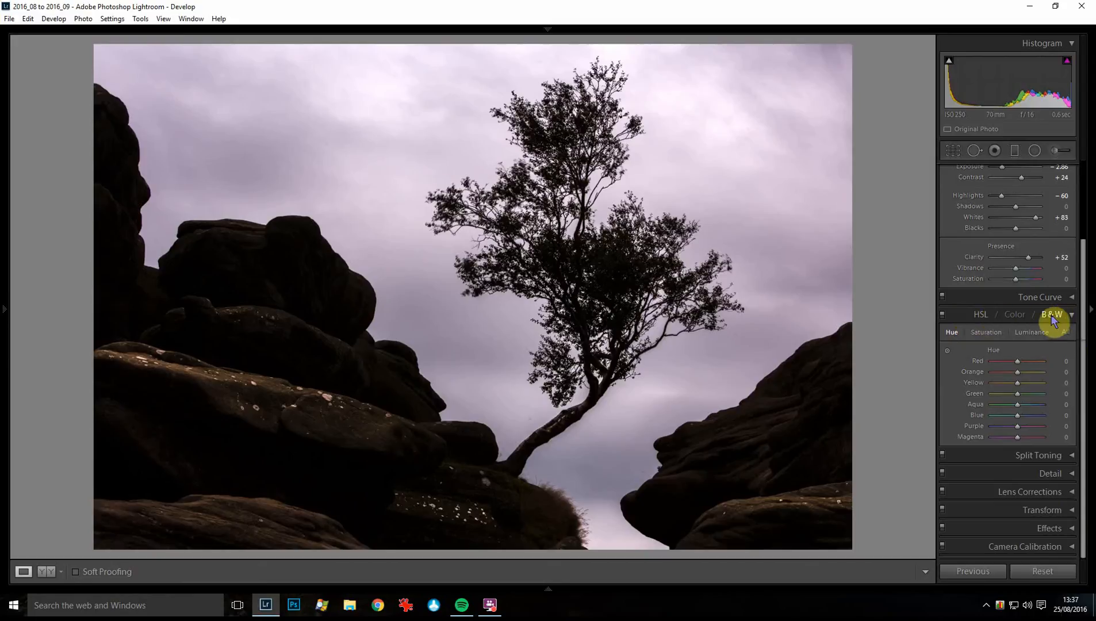
pyautogui.click(1052, 316)
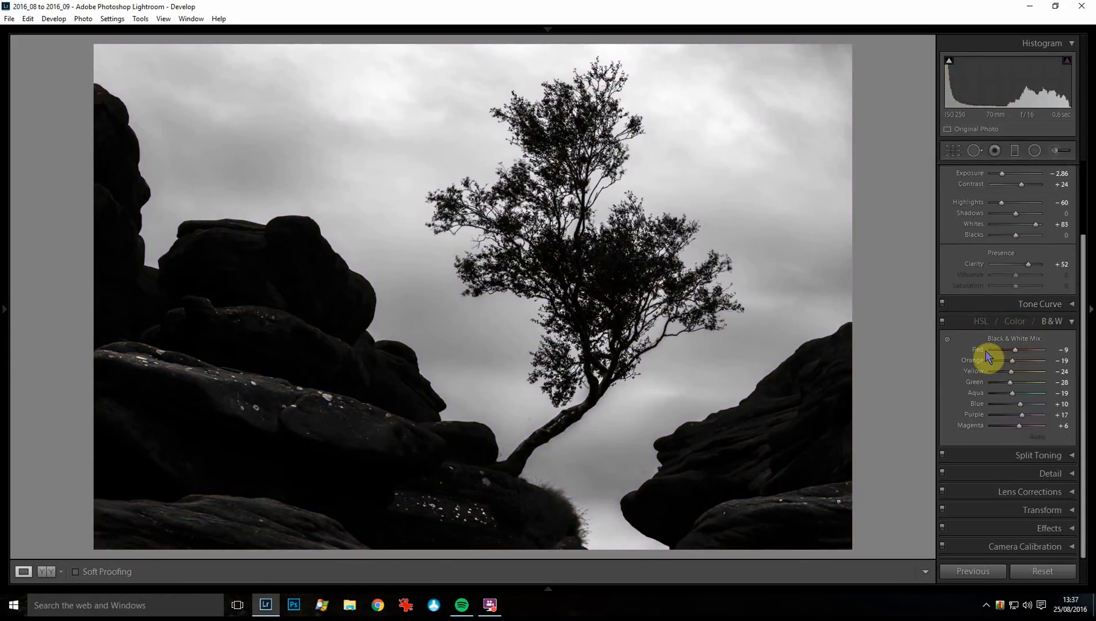
# Look through the Color and HSL saturation adjustments and return to the black-and-white mix.
pyautogui.click(1014, 321)
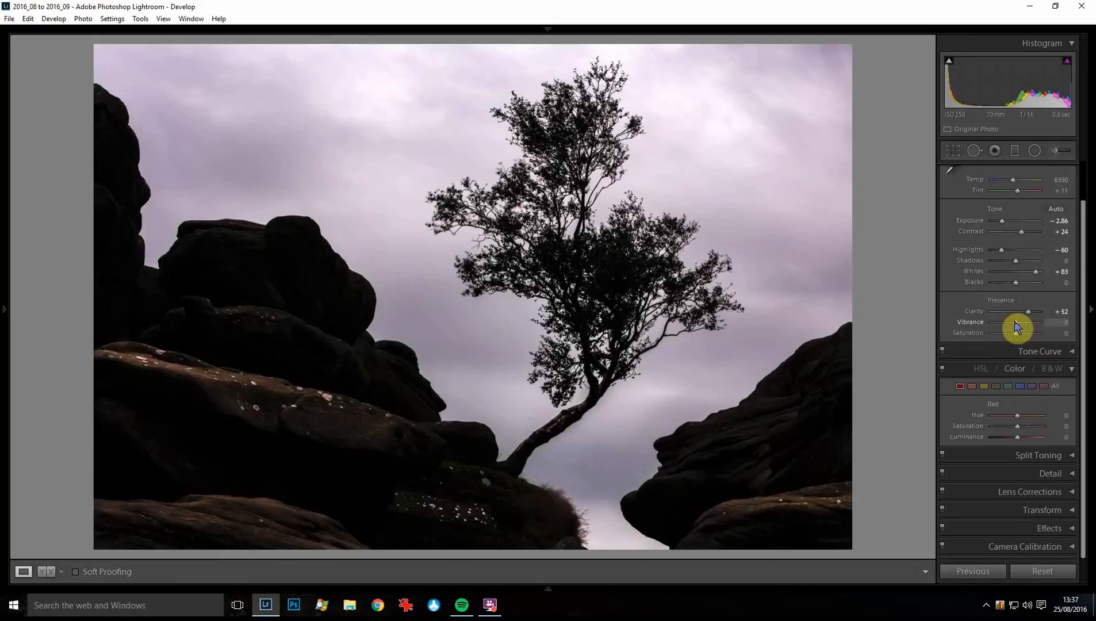
pyautogui.click(980, 370)
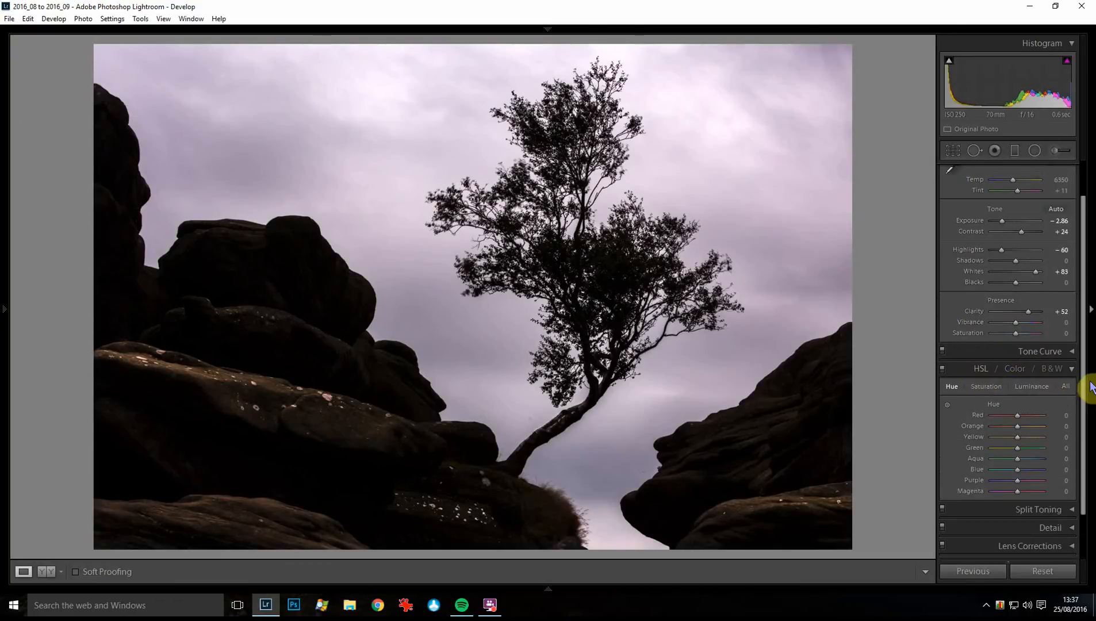
pyautogui.scroll(-2, 1075, 377)
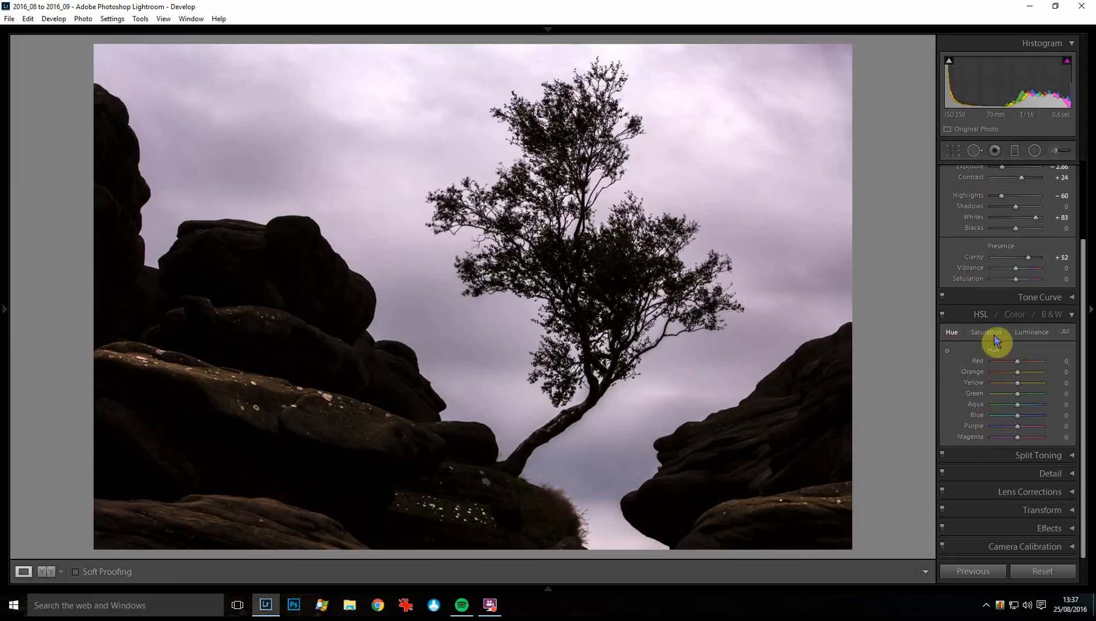
pyautogui.click(947, 351)
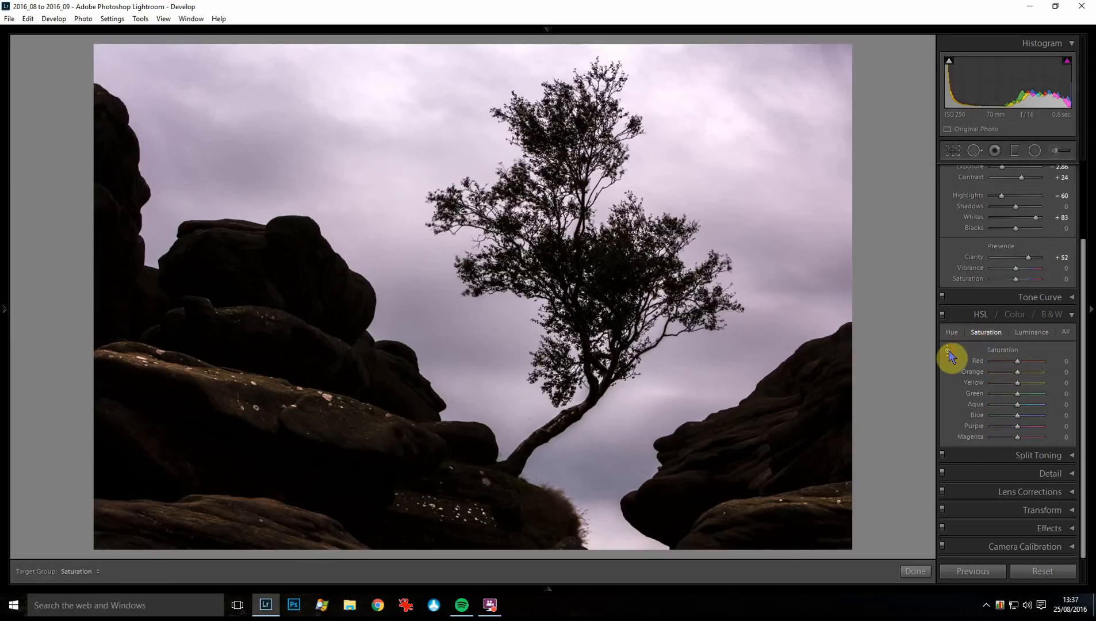
pyautogui.click(1051, 314)
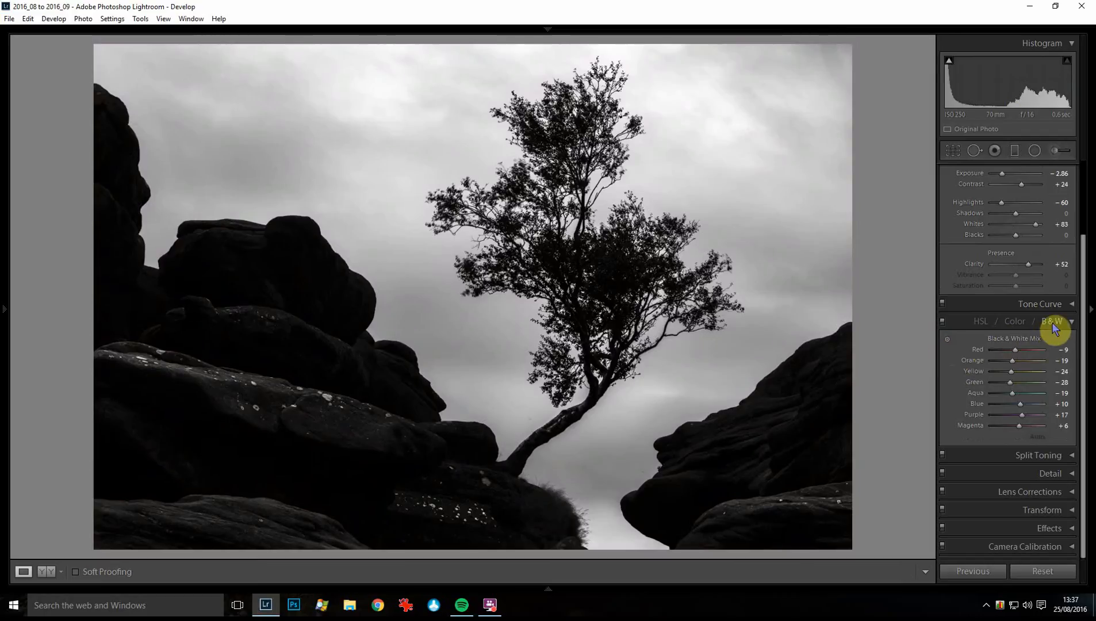
# Tune the sky and rock tones with targeted adjustment to Purple −23, Magenta +3, Red +11, Orange −2 and Yellow −39.
pyautogui.click(946, 339)
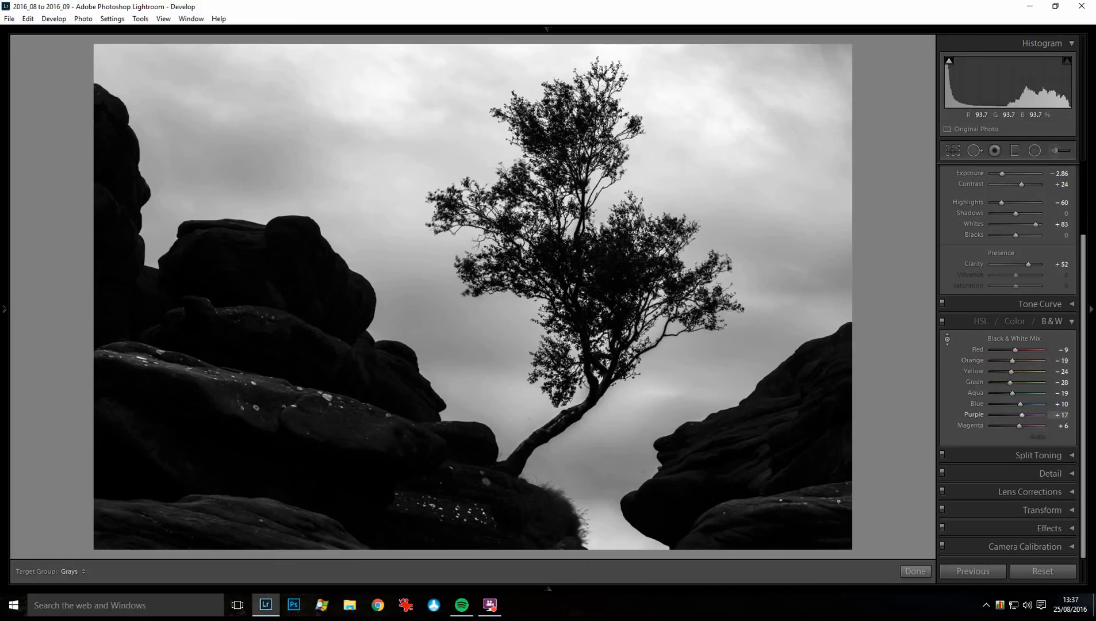
pyautogui.moveTo(570, 235); pyautogui.dragTo(570, 264)
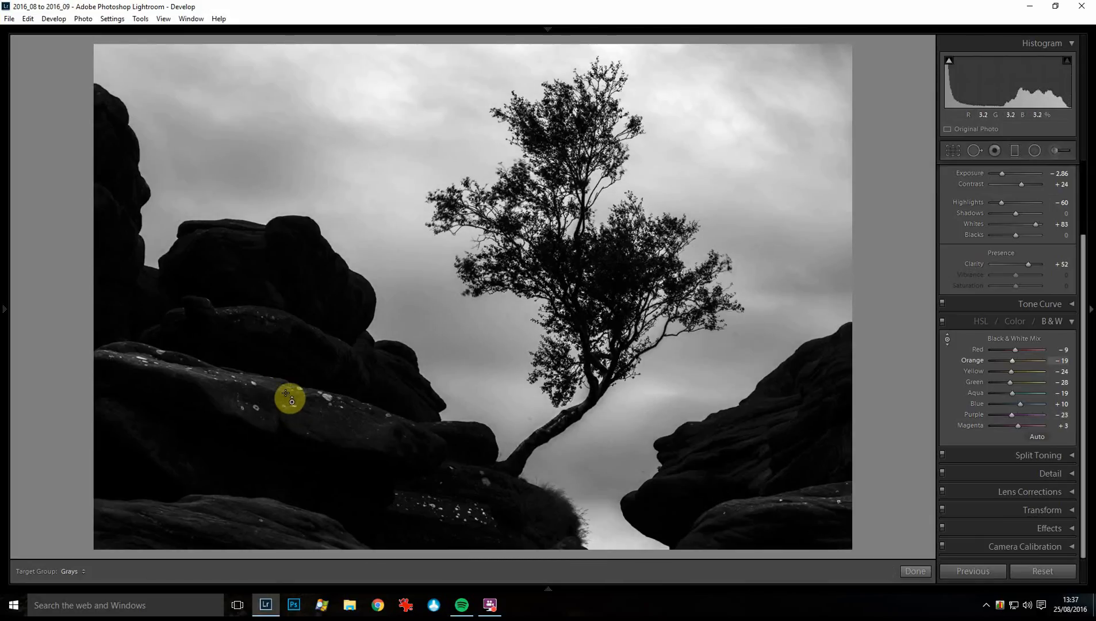
pyautogui.moveTo(253, 384); pyautogui.dragTo(253, 353)
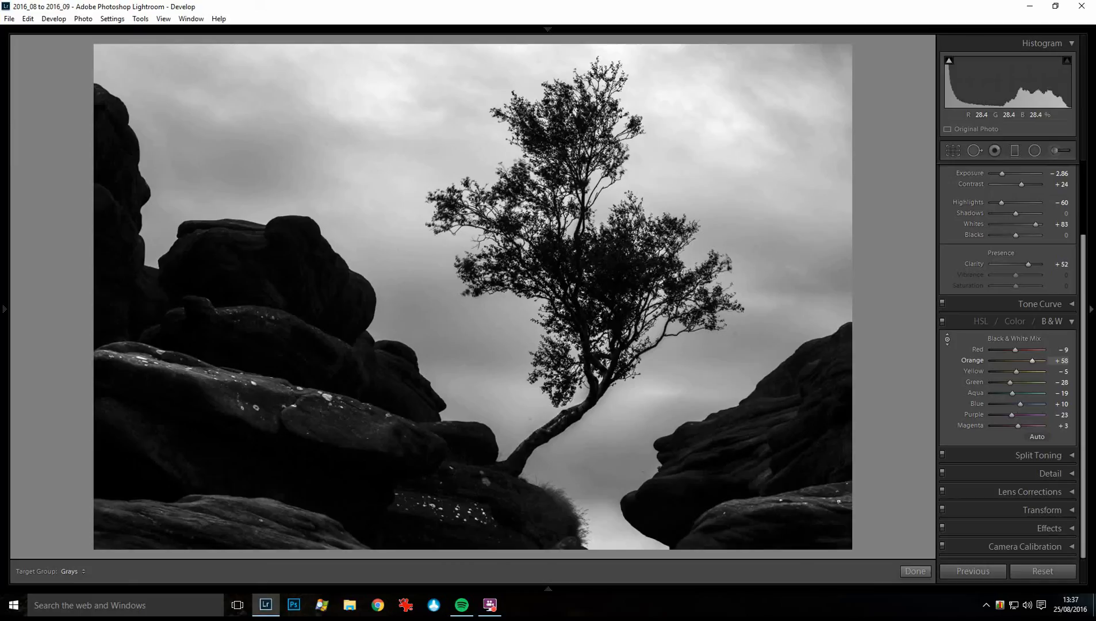
pyautogui.moveTo(252, 368)
pyautogui.mouseDown()
pyautogui.moveTo(253, 399)
pyautogui.moveTo(253, 358)
pyautogui.mouseUp()
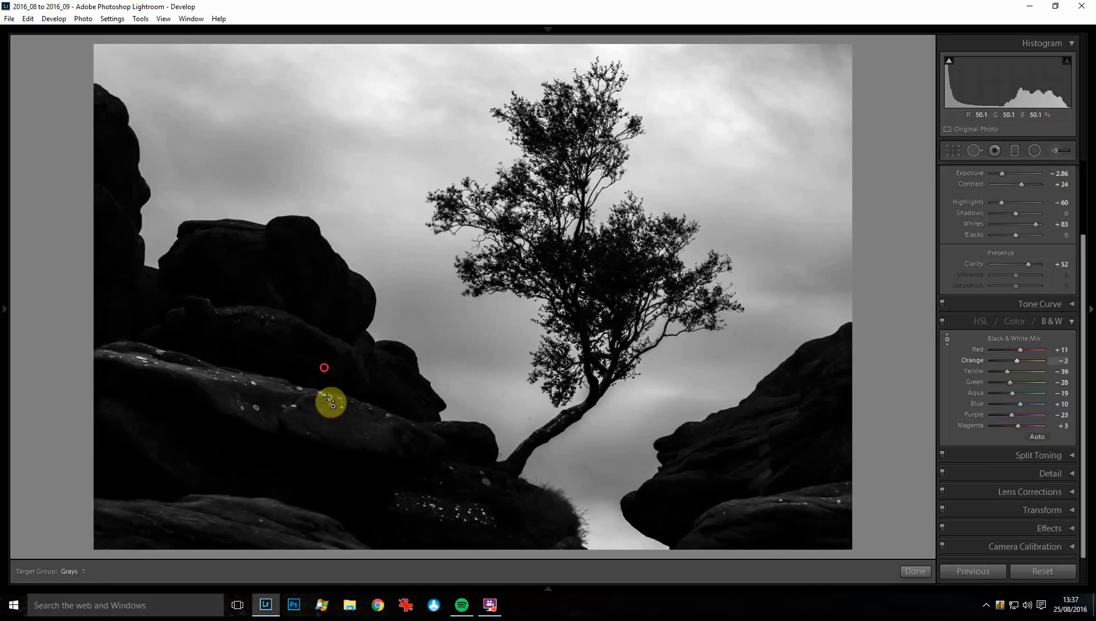
pyautogui.moveTo(325, 401); pyautogui.dragTo(322, 396)
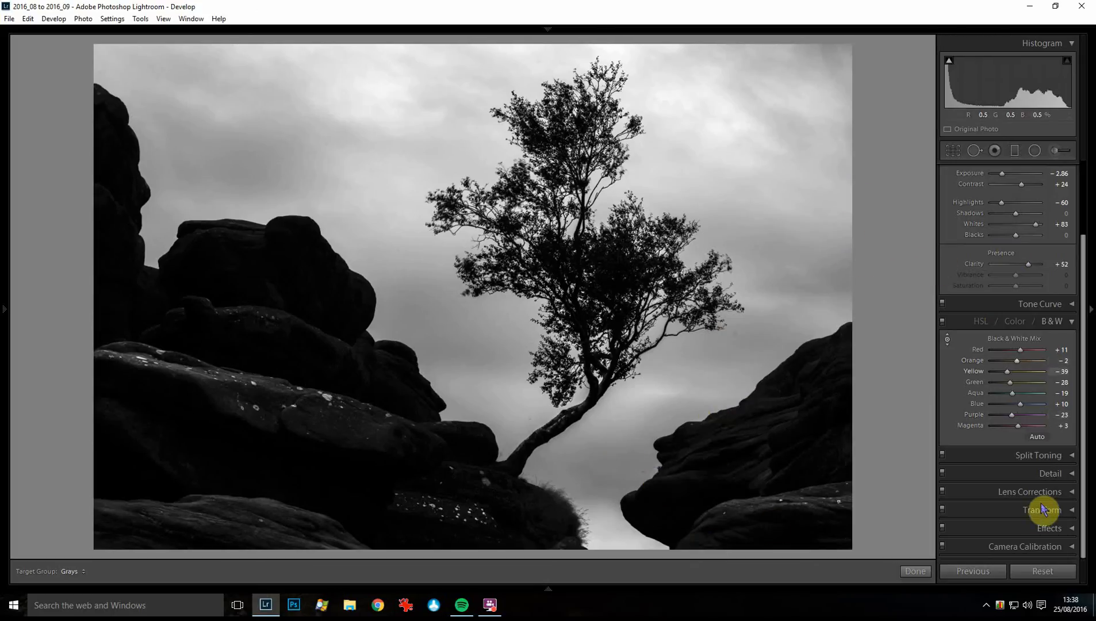
pyautogui.click(914, 572)
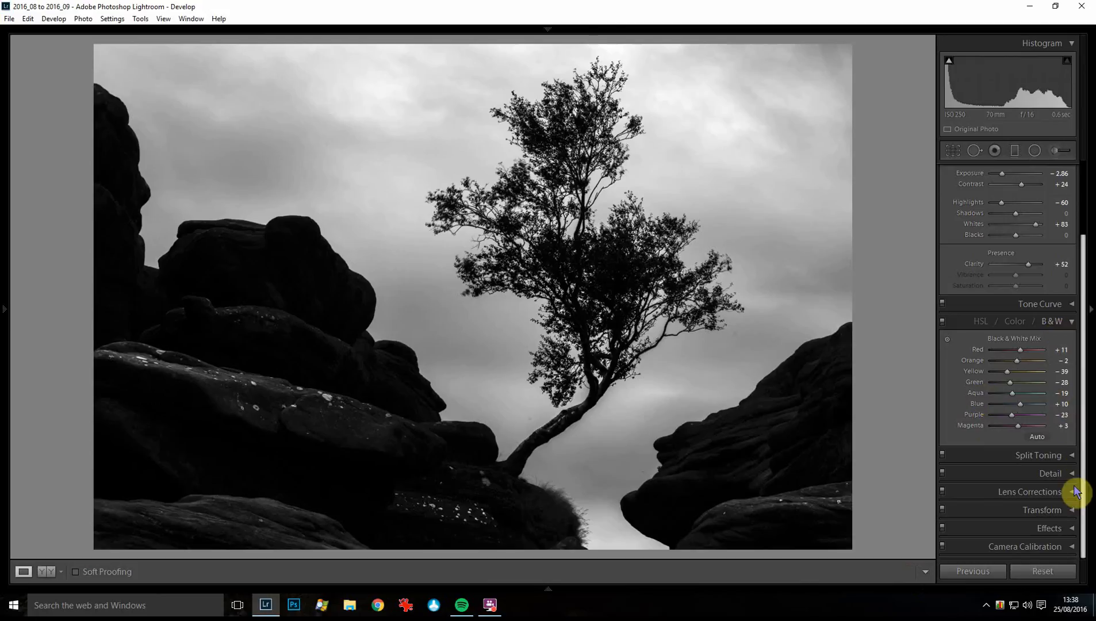
# Set the Dehaze amount to +19 to strengthen the clouds in the sky.
pyautogui.click(1071, 530)
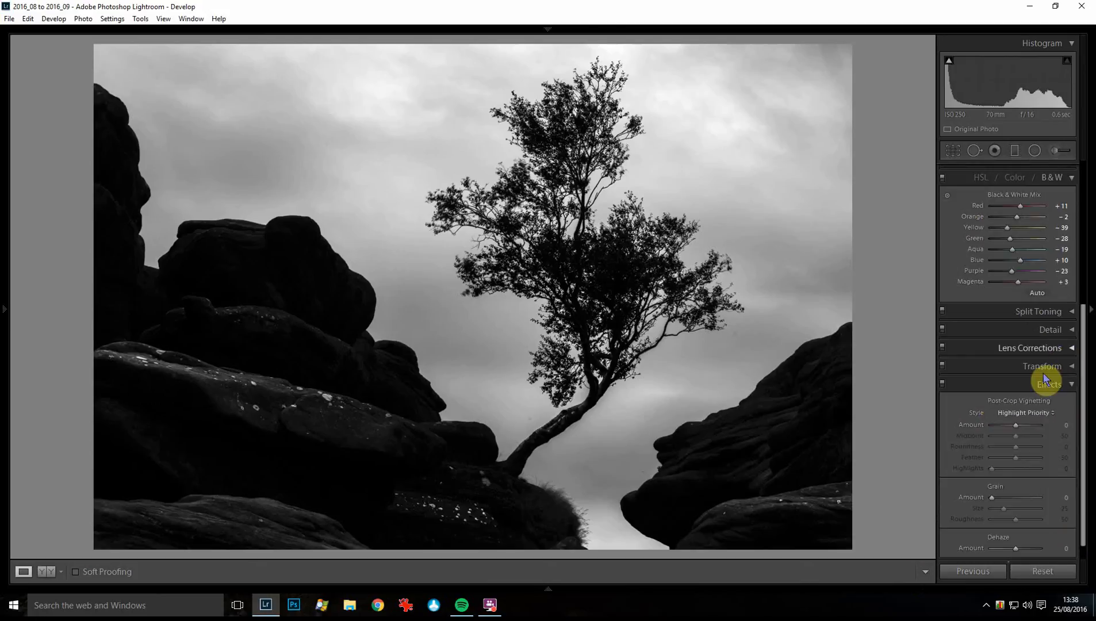
pyautogui.scroll(-1, 1034, 437)
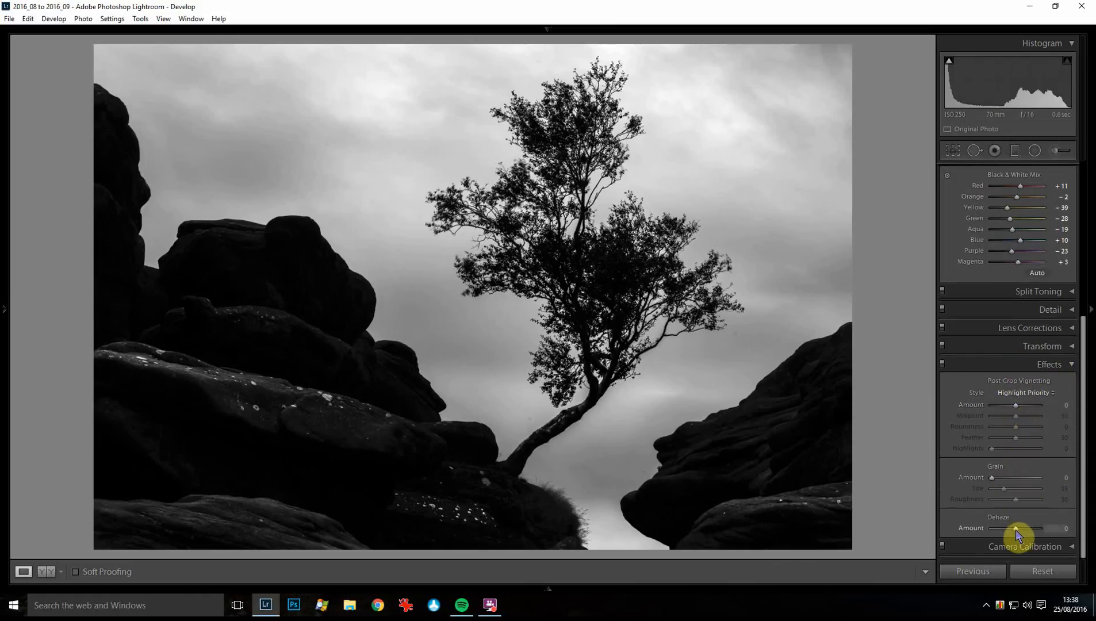
pyautogui.moveTo(1015, 530)
pyautogui.mouseDown()
pyautogui.moveTo(1066, 531)
pyautogui.moveTo(1019, 531)
pyautogui.mouseUp()
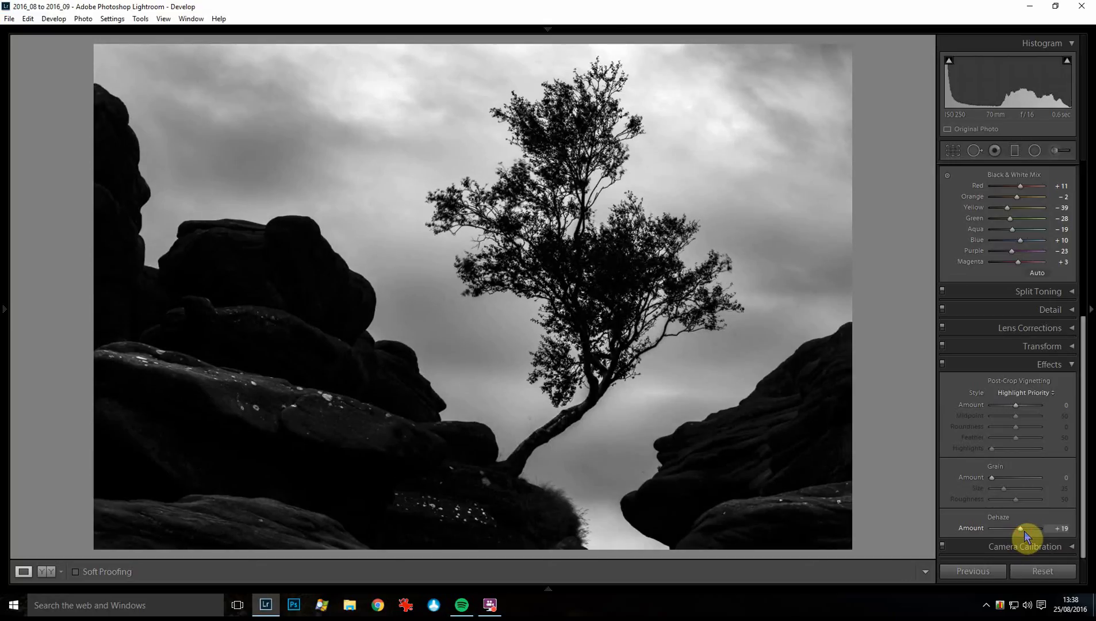
# Set Dehaze to +21 and add a post-crop vignette with Amount −31, Midpoint 35 and Feather 100.
pyautogui.moveTo(1022, 528)
pyautogui.mouseDown()
pyautogui.moveTo(997, 529)
pyautogui.moveTo(1023, 527)
pyautogui.mouseUp()
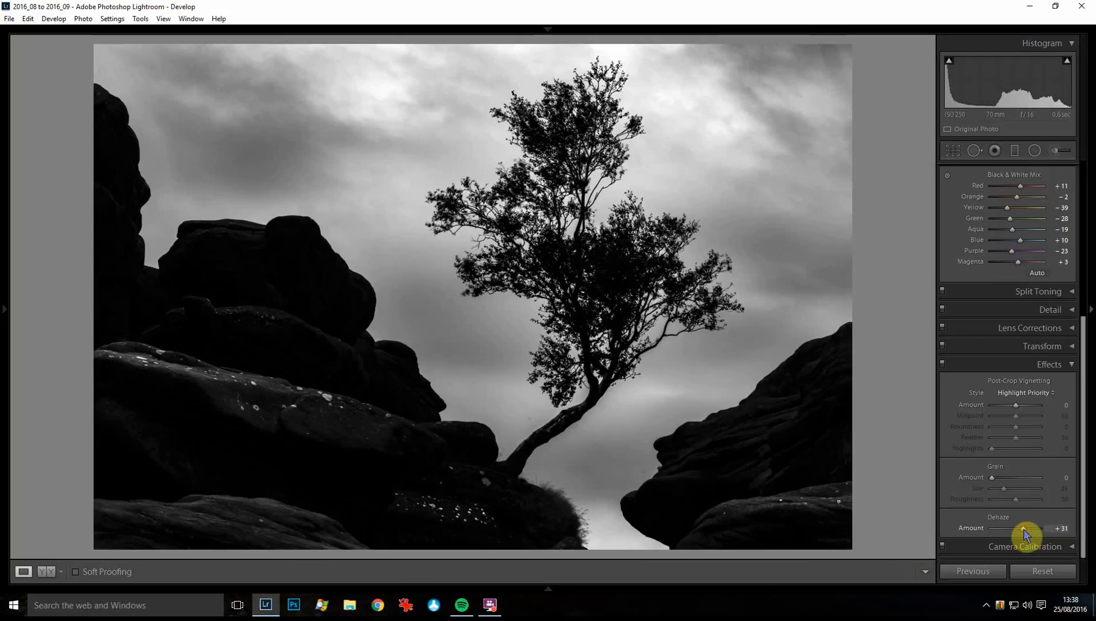
pyautogui.moveTo(1023, 528); pyautogui.dragTo(1020, 528)
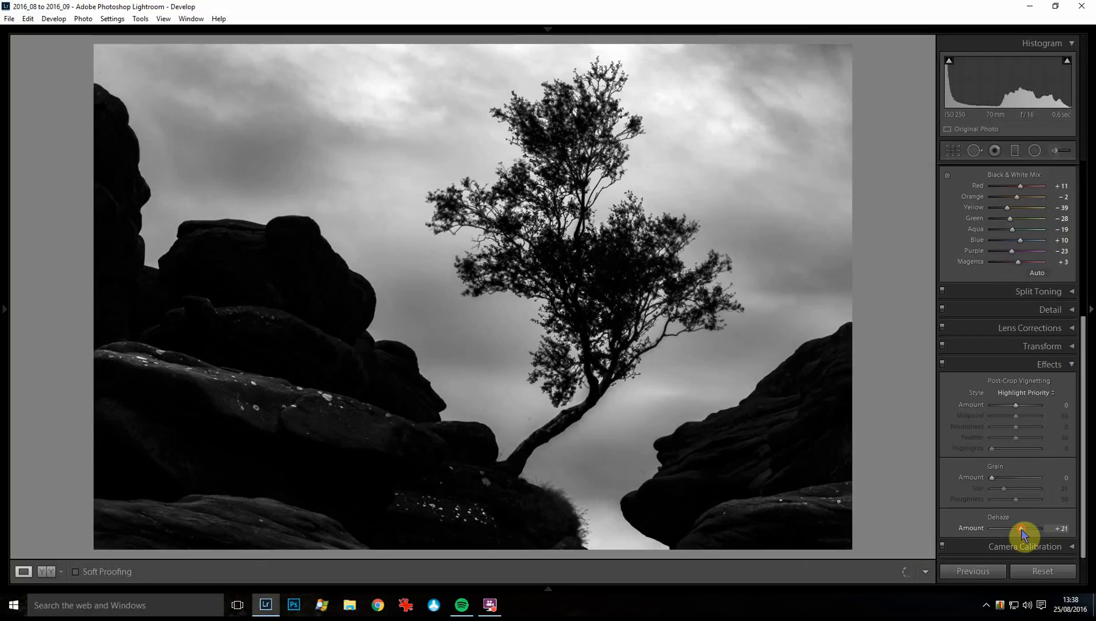
pyautogui.click(1009, 406)
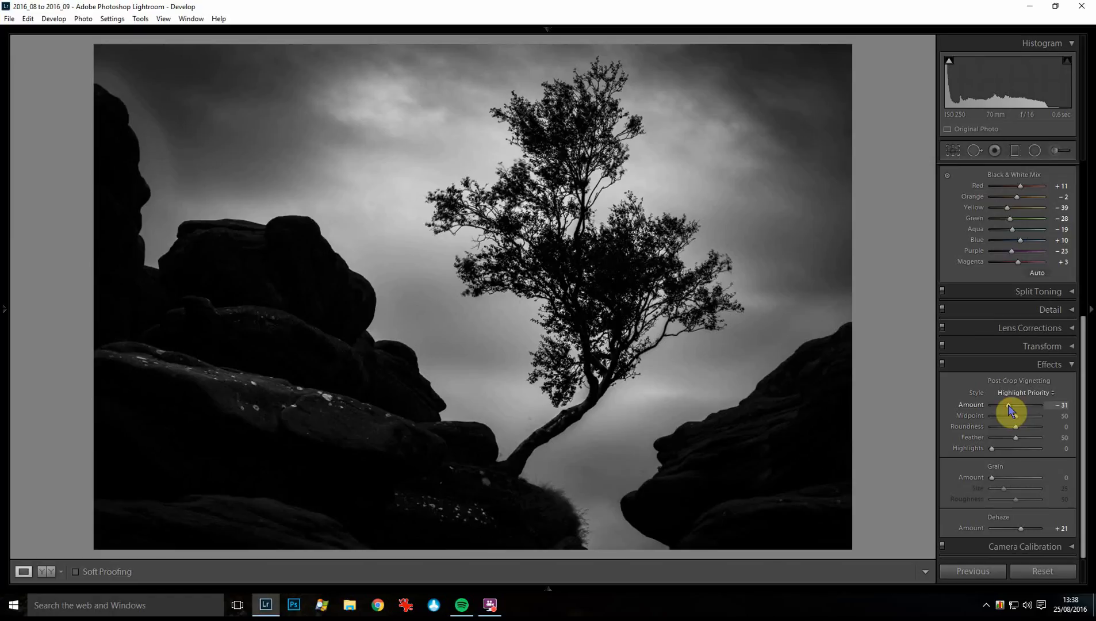
pyautogui.click(1009, 415)
pyautogui.click(1017, 437)
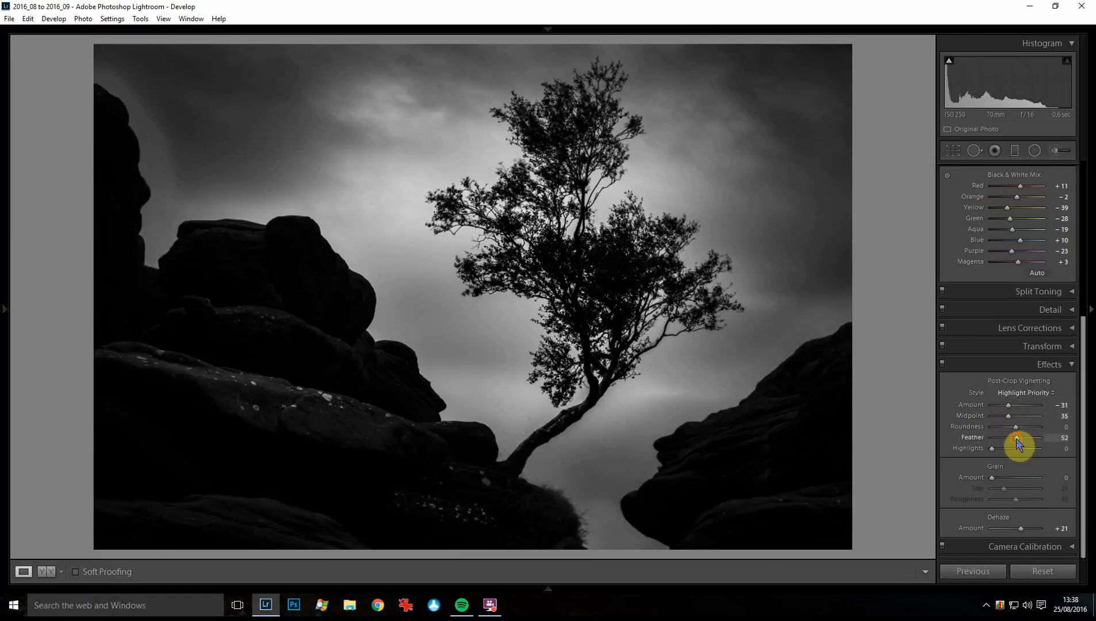
pyautogui.moveTo(1016, 439); pyautogui.dragTo(1078, 441)
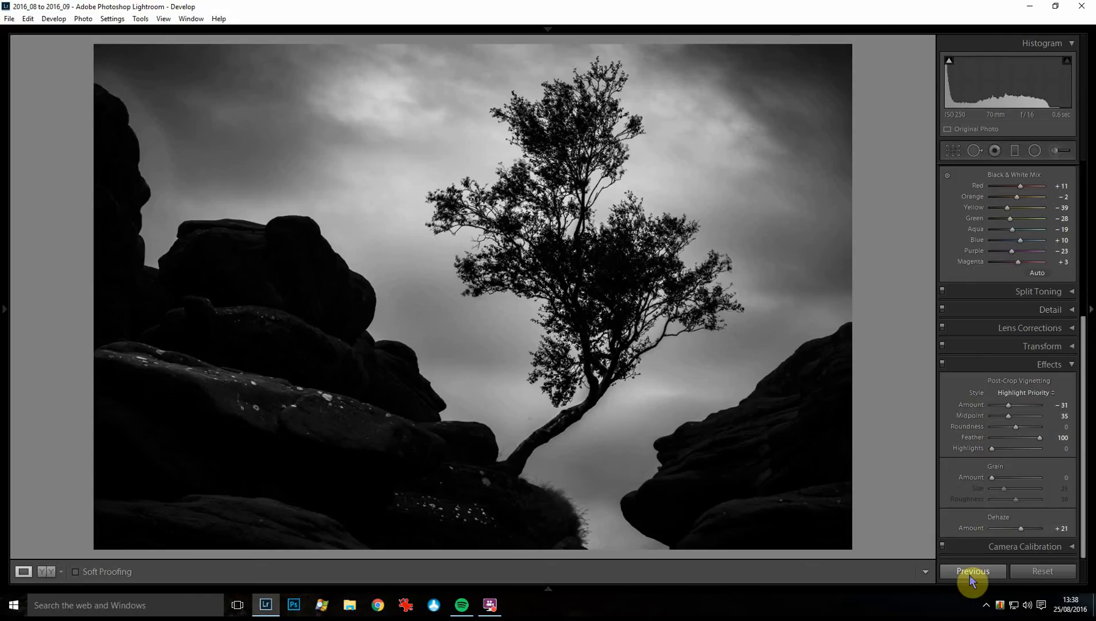
# Check the halo beside the left rocks, delete the existing Clarity brush mask on the rock edges and set the brush size to 5.0.
pyautogui.click(148, 120)
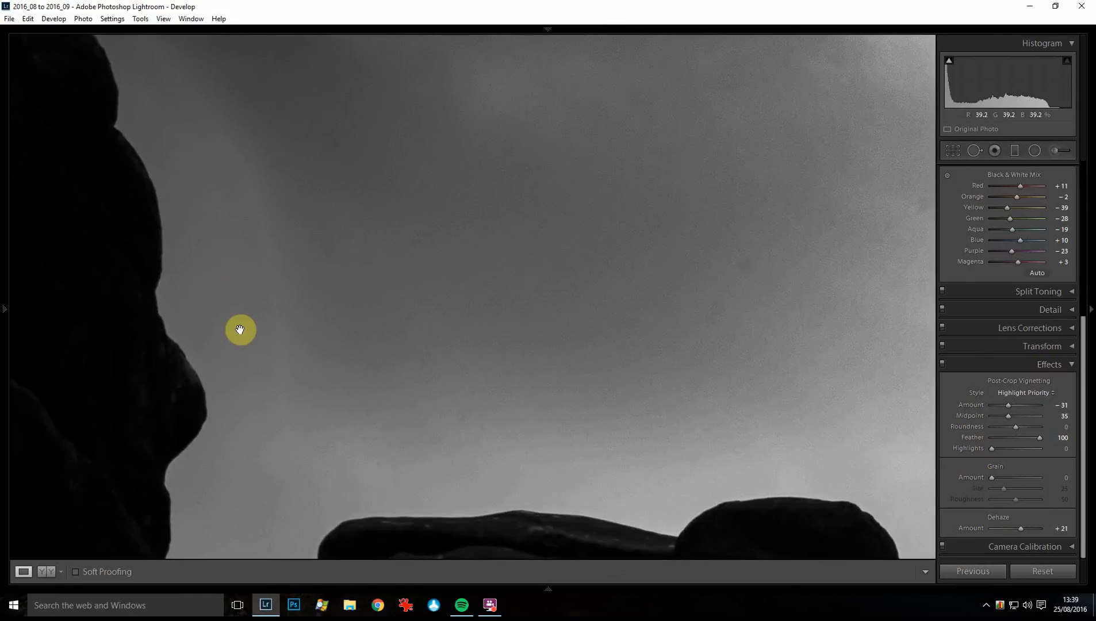
pyautogui.click(235, 278)
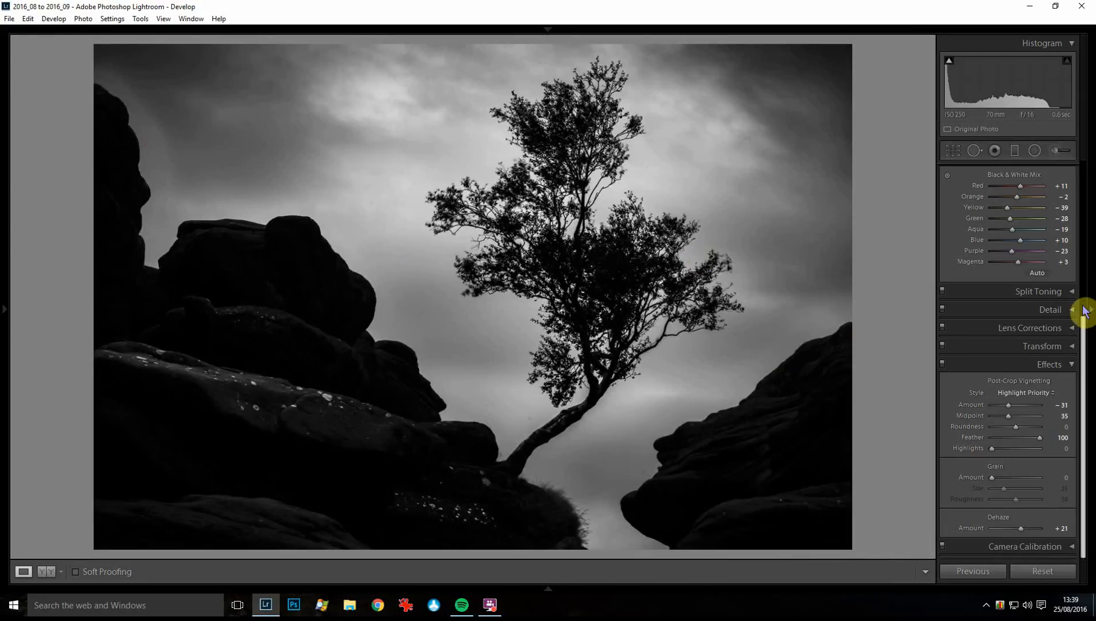
pyautogui.scroll(3, 1084, 311)
pyautogui.scroll(2, 1084, 313)
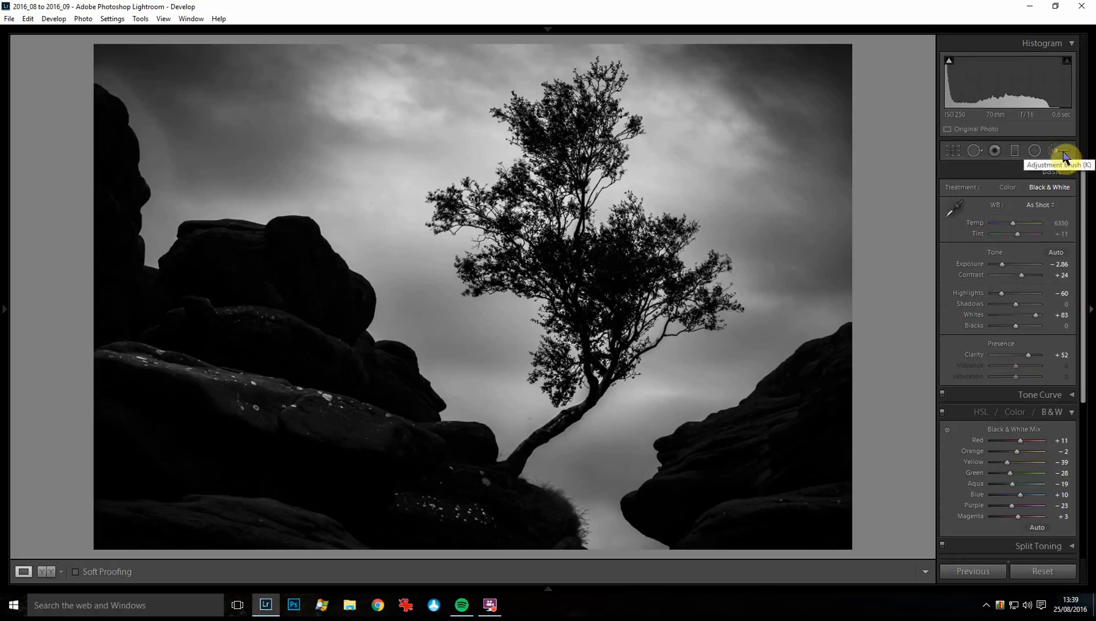
pyautogui.click(1063, 154)
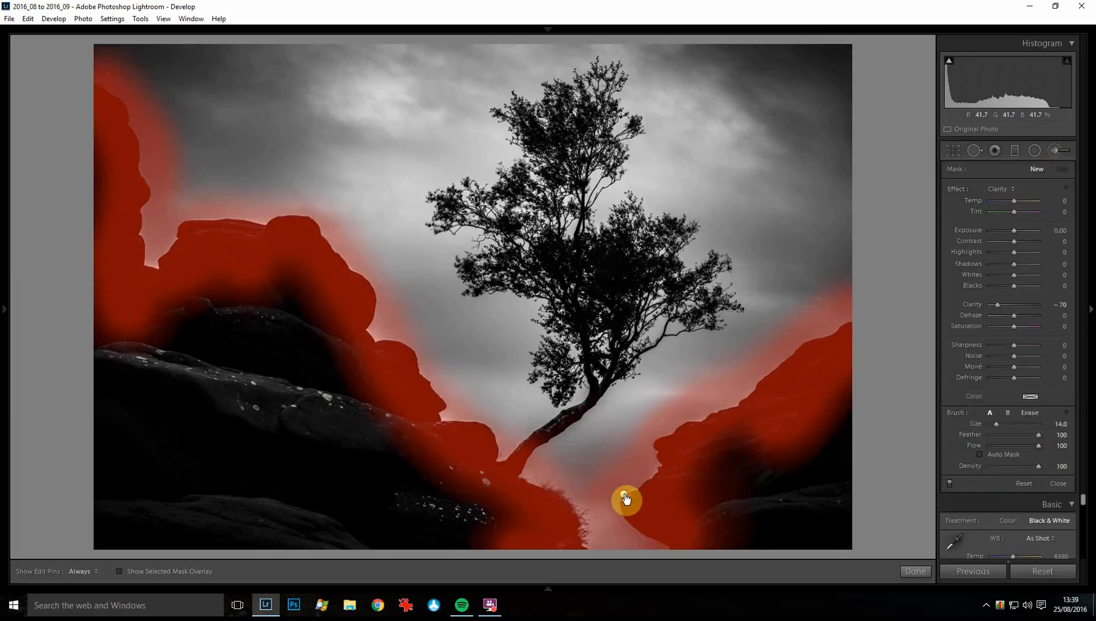
pyautogui.click(626, 497)
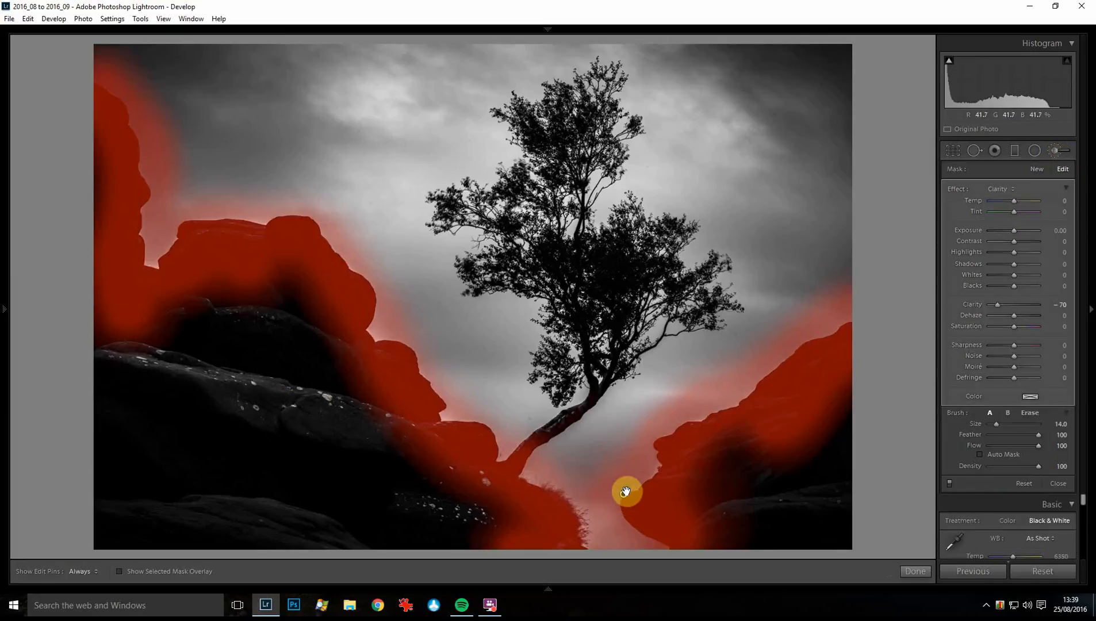
pyautogui.press('Delete')
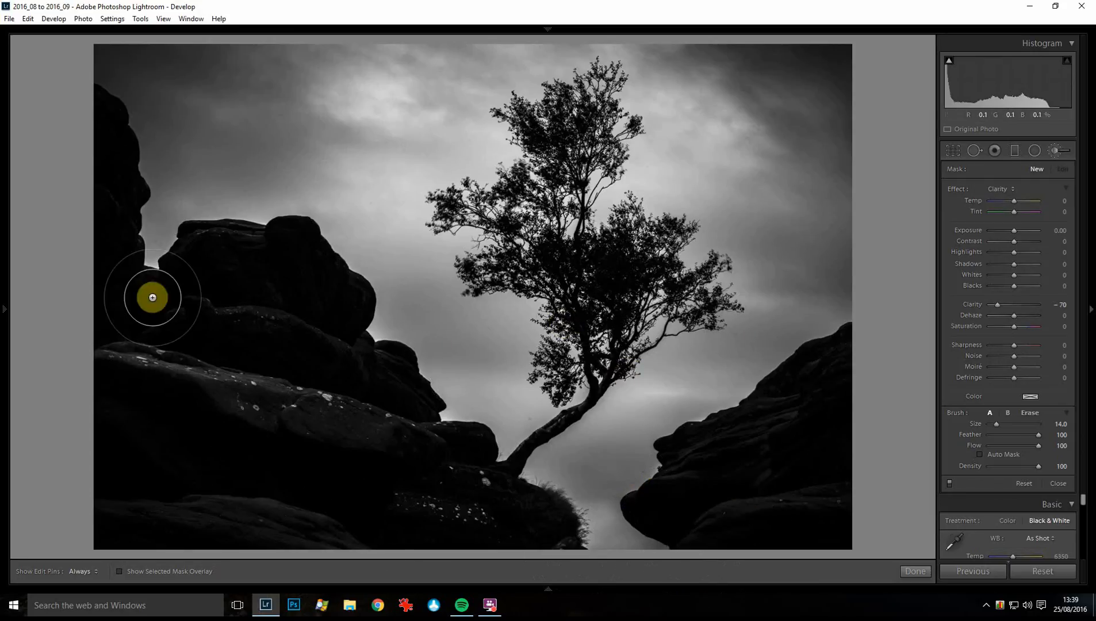
pyautogui.scroll(-2, 150, 99)
pyautogui.scroll(-3, 150, 99)
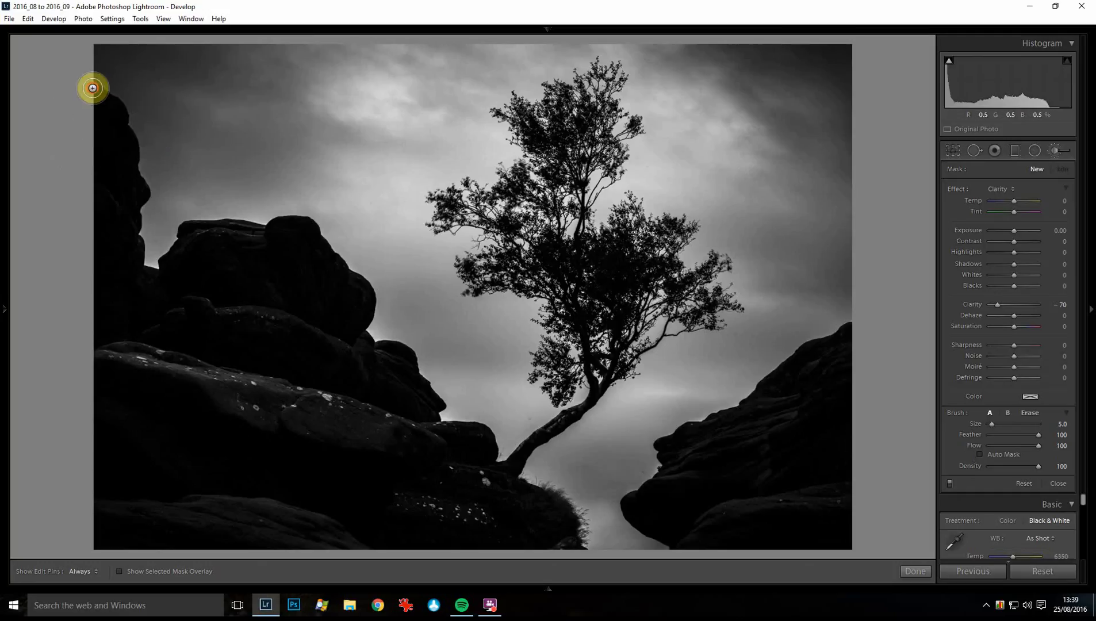
# Try softening the halo along the left rock edges with a negative Clarity brush stroke, easing Clarity to −17.
pyautogui.press('h')
pyautogui.moveTo(140, 234)
pyautogui.mouseDown()
pyautogui.moveTo(189, 235)
pyautogui.moveTo(142, 237)
pyautogui.moveTo(172, 239)
pyautogui.moveTo(146, 152)
pyautogui.moveTo(178, 98)
pyautogui.moveTo(384, 152)
pyautogui.mouseUp()
pyautogui.press('h')
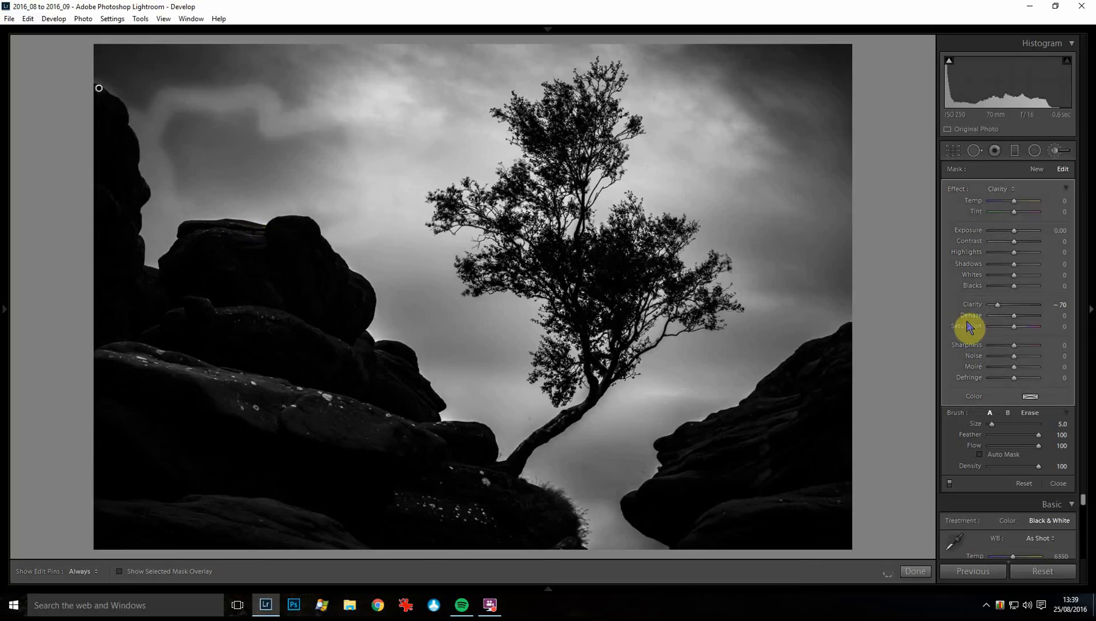
pyautogui.moveTo(1023, 305); pyautogui.dragTo(1016, 304)
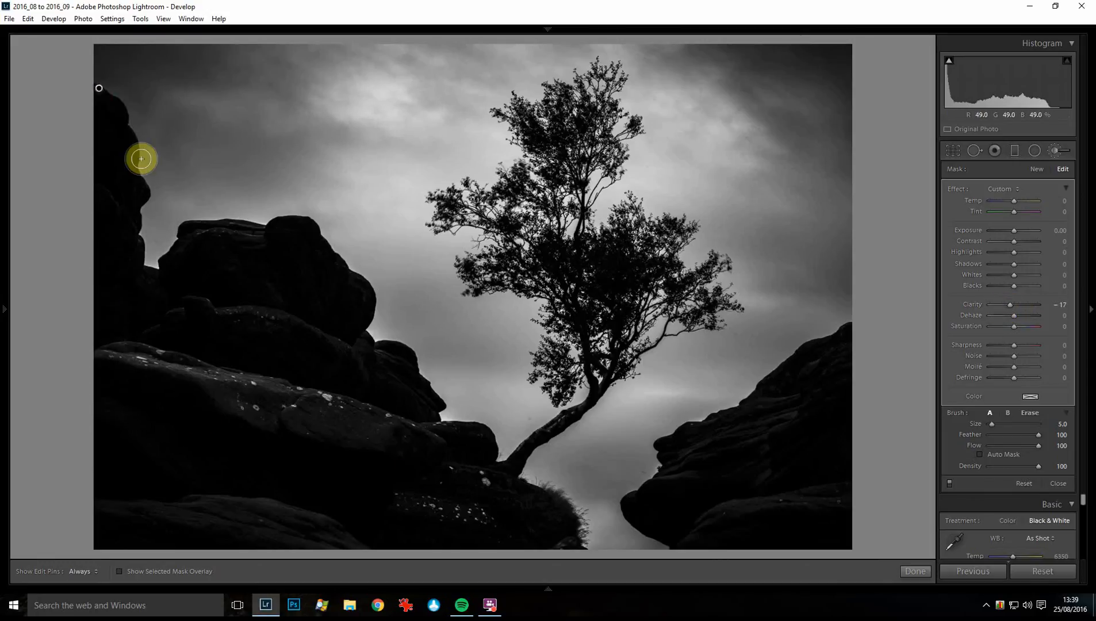
pyautogui.press('Escape')
pyautogui.press('h')
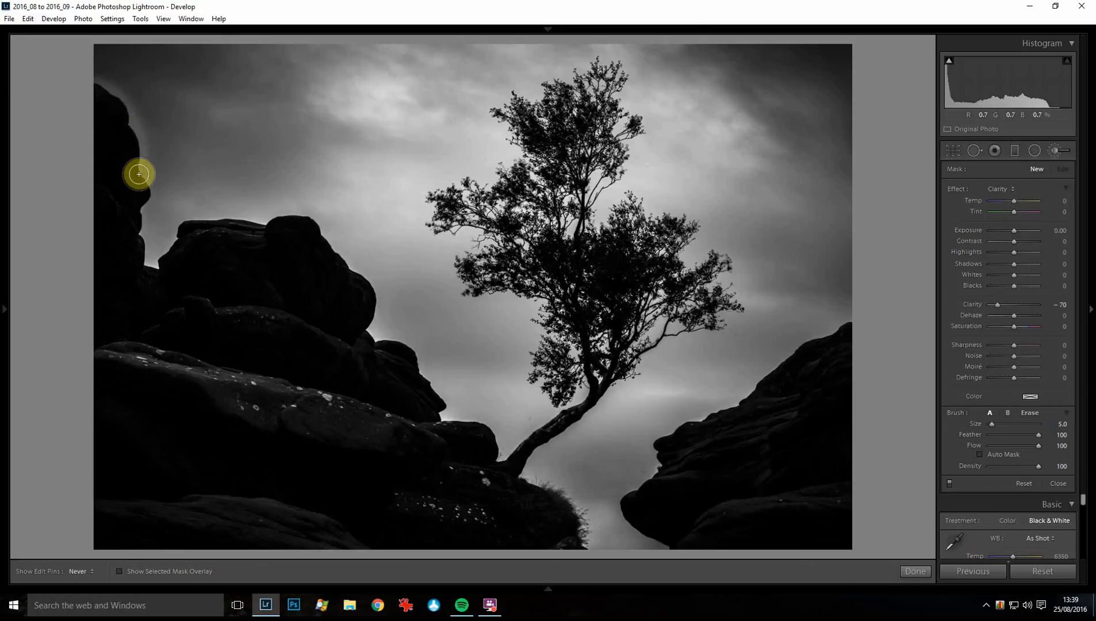
pyautogui.moveTo(138, 173)
pyautogui.mouseDown()
pyautogui.moveTo(140, 245)
pyautogui.moveTo(157, 284)
pyautogui.mouseUp()
pyautogui.moveTo(996, 304); pyautogui.dragTo(1007, 310)
pyautogui.press('h')
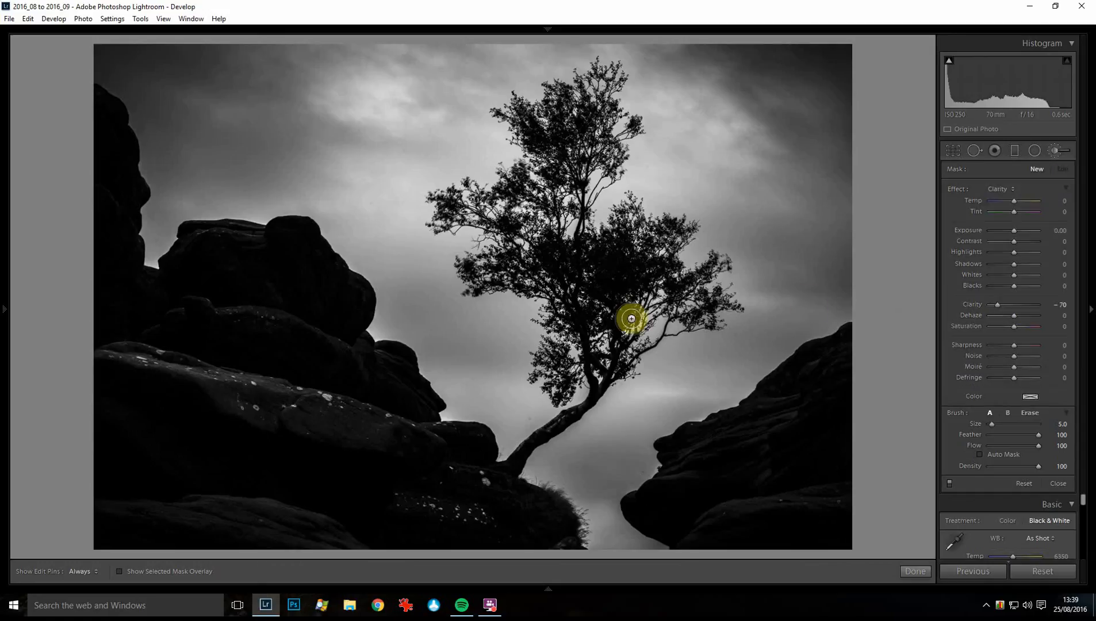
# Brush Clarity −70 along the rock edges to soften the halos, undo the last stroke and finish the brush adjustment.
pyautogui.moveTo(140, 240)
pyautogui.mouseDown()
pyautogui.moveTo(144, 269)
pyautogui.moveTo(193, 241)
pyautogui.mouseUp()
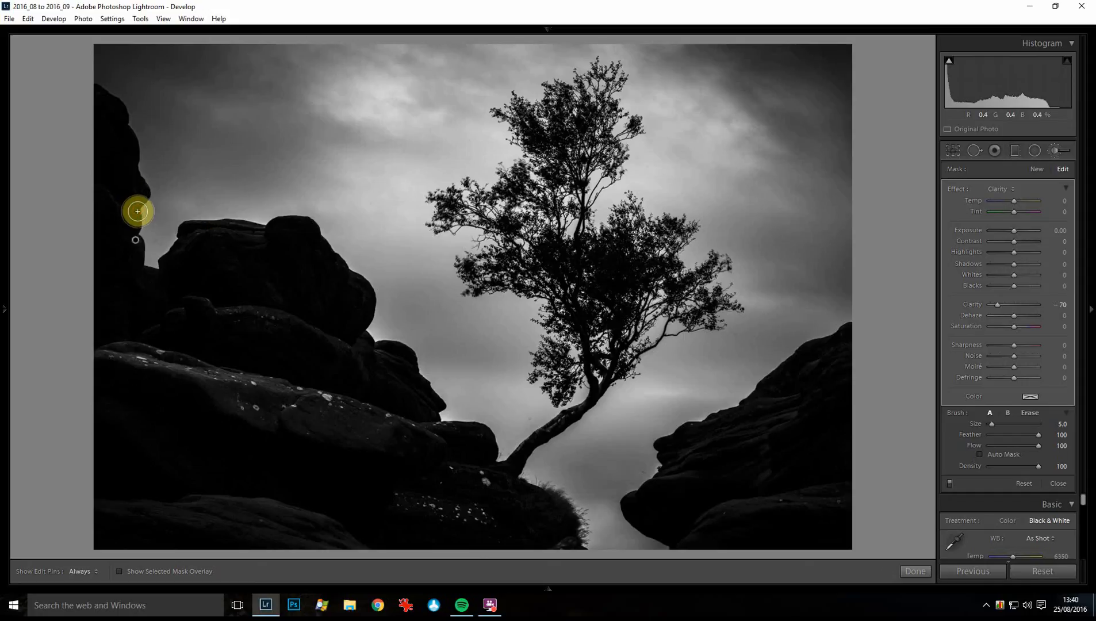
pyautogui.moveTo(662, 471)
pyautogui.mouseDown()
pyautogui.moveTo(726, 425)
pyautogui.moveTo(697, 427)
pyautogui.moveTo(752, 439)
pyautogui.moveTo(733, 421)
pyautogui.mouseUp()
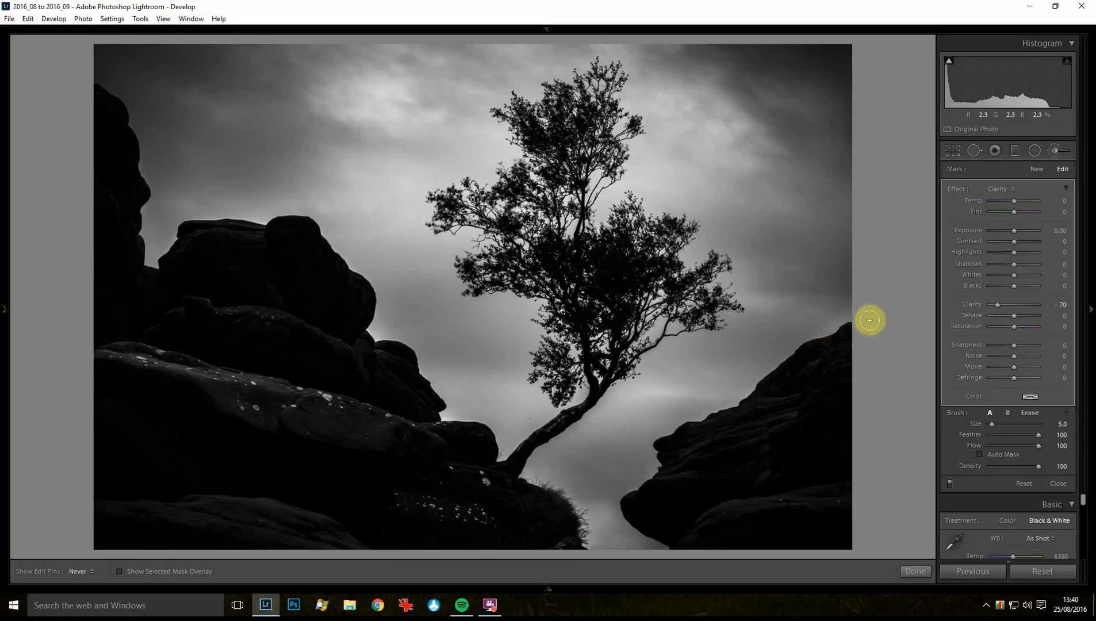
pyautogui.hotkey('ctrl', 'z')
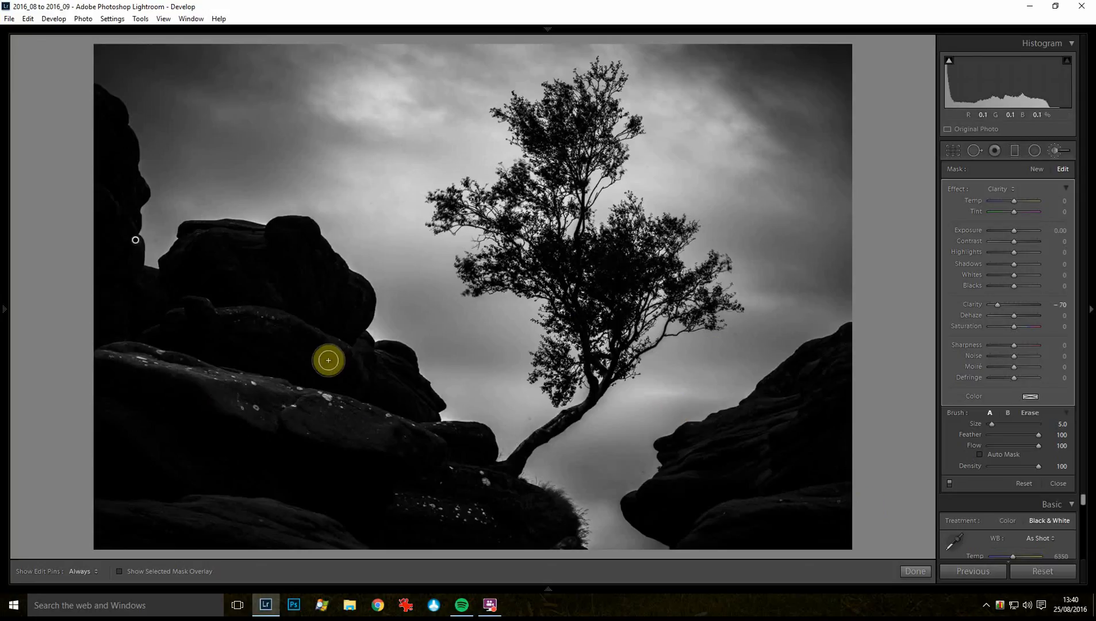
pyautogui.press('h')
pyautogui.press('h')
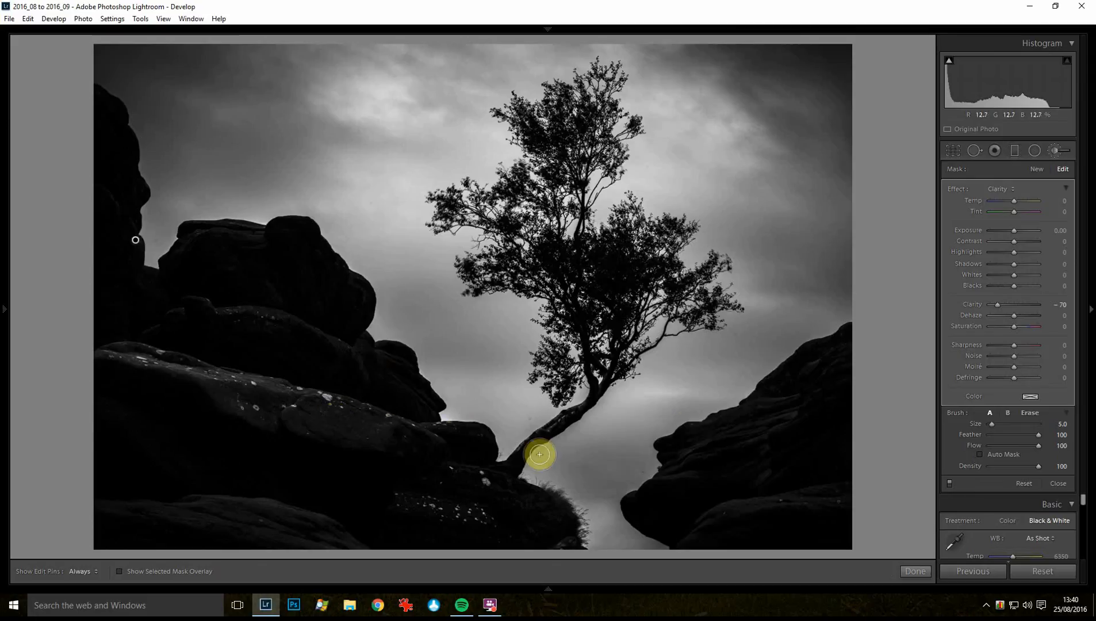
pyautogui.click(914, 570)
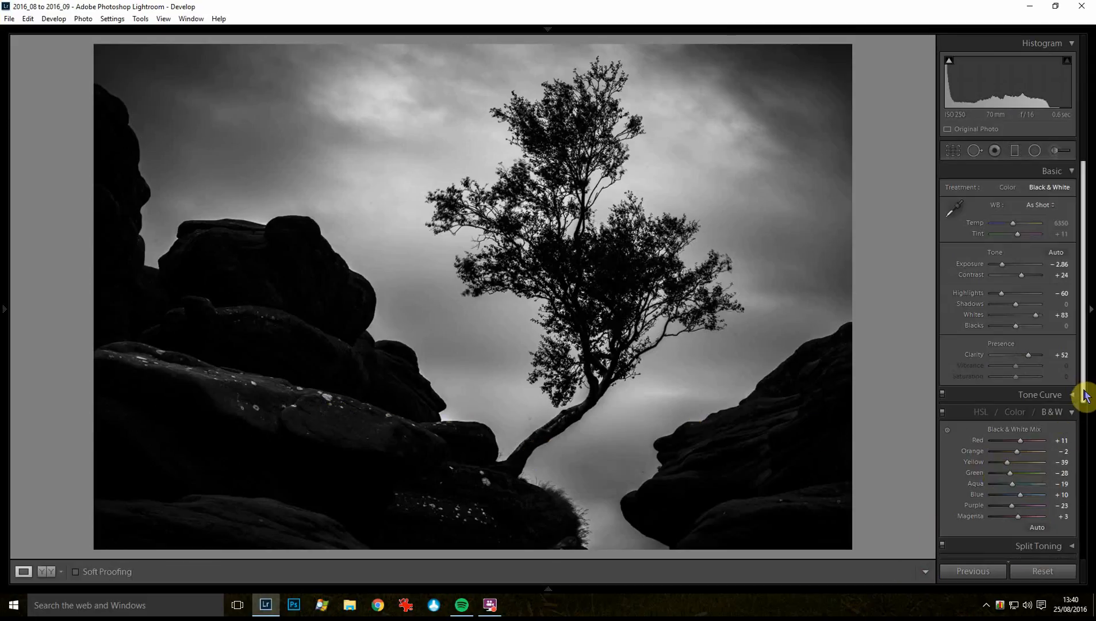
# Tint the highlights a cool blue in Split Toning with Hue 204 and Saturation 18.
pyautogui.click(1072, 412)
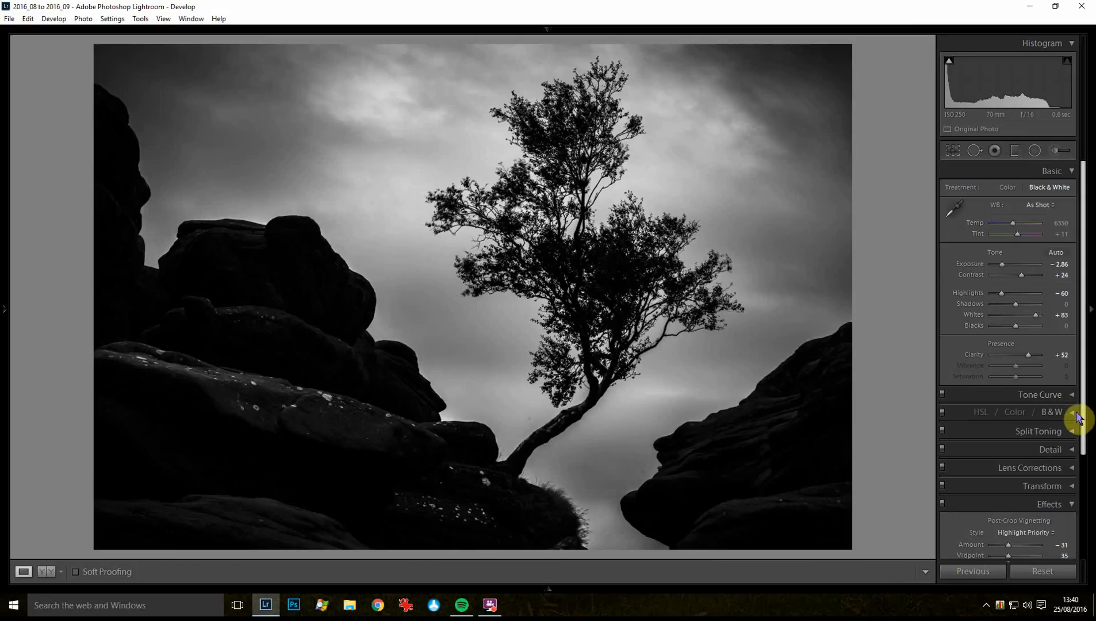
pyautogui.click(1071, 431)
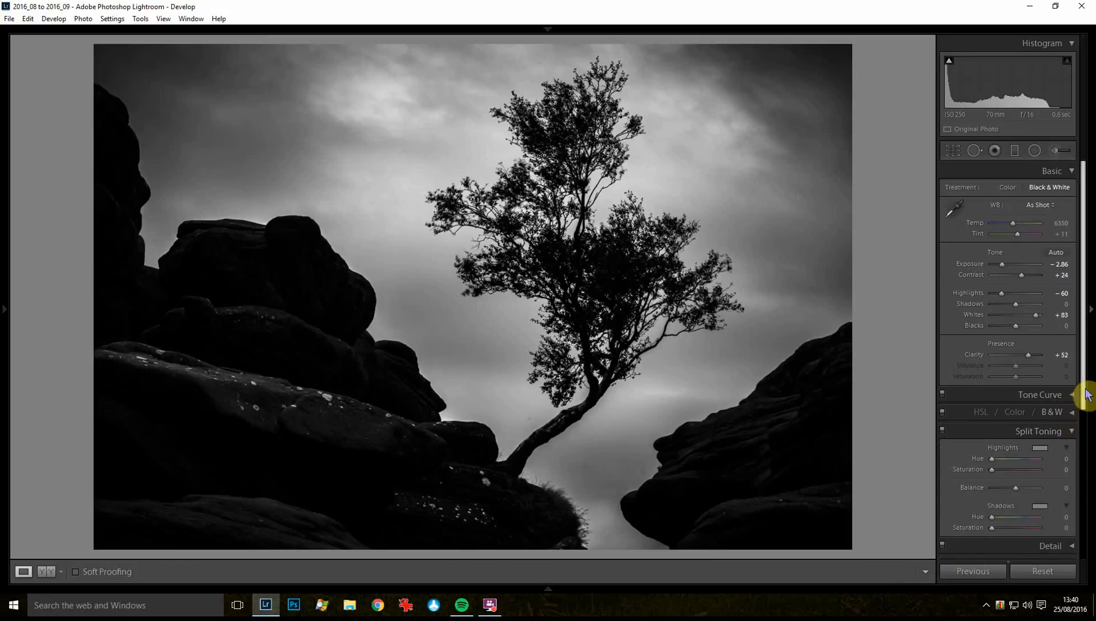
pyautogui.scroll(-2, 1089, 459)
pyautogui.scroll(-2, 1093, 481)
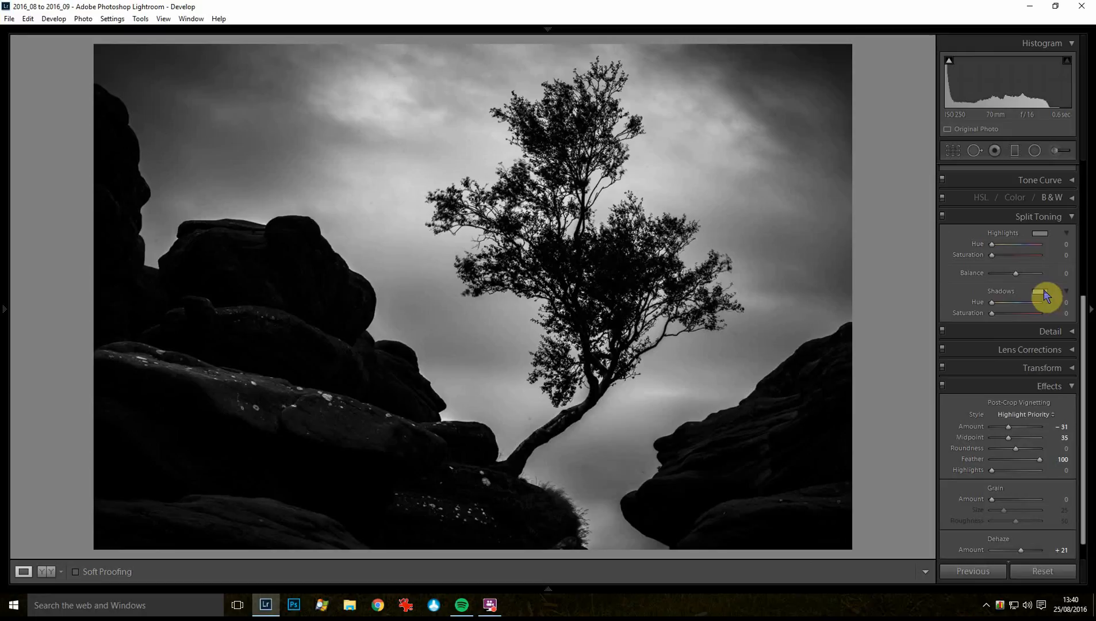
pyautogui.click(1040, 234)
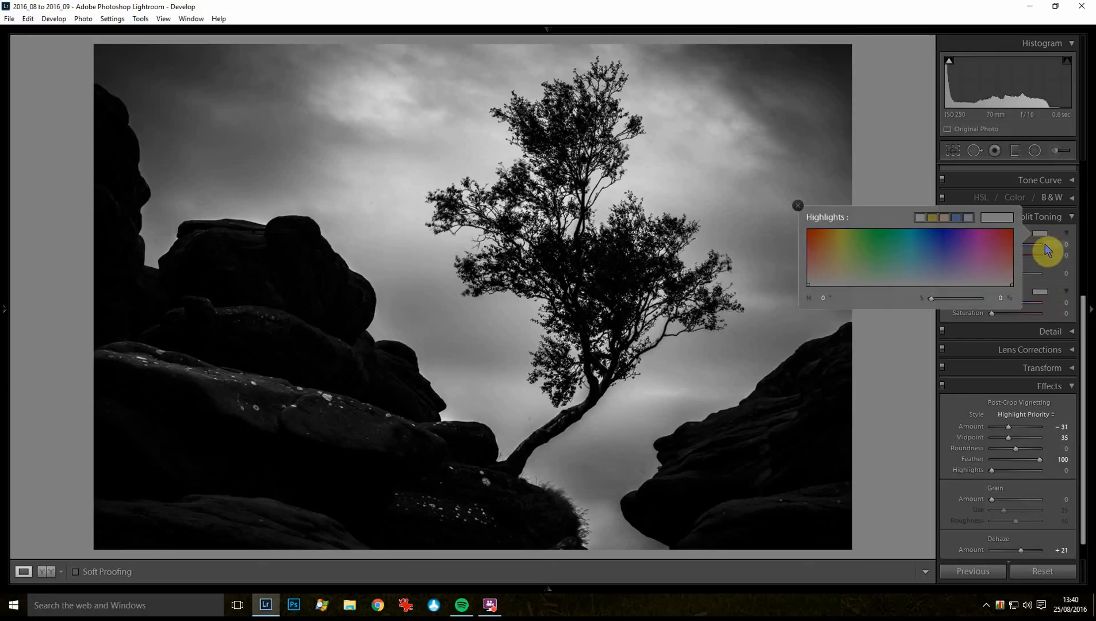
pyautogui.click(931, 266)
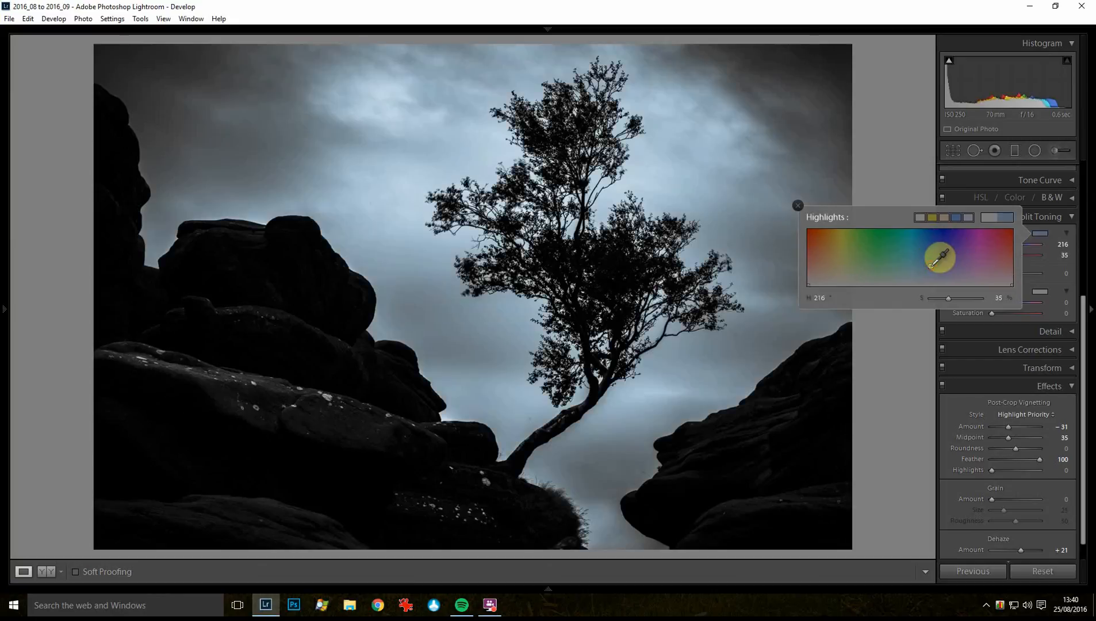
pyautogui.moveTo(930, 267)
pyautogui.mouseDown()
pyautogui.moveTo(936, 259)
pyautogui.moveTo(904, 250)
pyautogui.moveTo(825, 245)
pyautogui.moveTo(972, 240)
pyautogui.moveTo(1005, 244)
pyautogui.moveTo(1010, 261)
pyautogui.moveTo(1017, 254)
pyautogui.moveTo(826, 288)
pyautogui.moveTo(817, 252)
pyautogui.moveTo(909, 281)
pyautogui.moveTo(923, 269)
pyautogui.mouseUp()
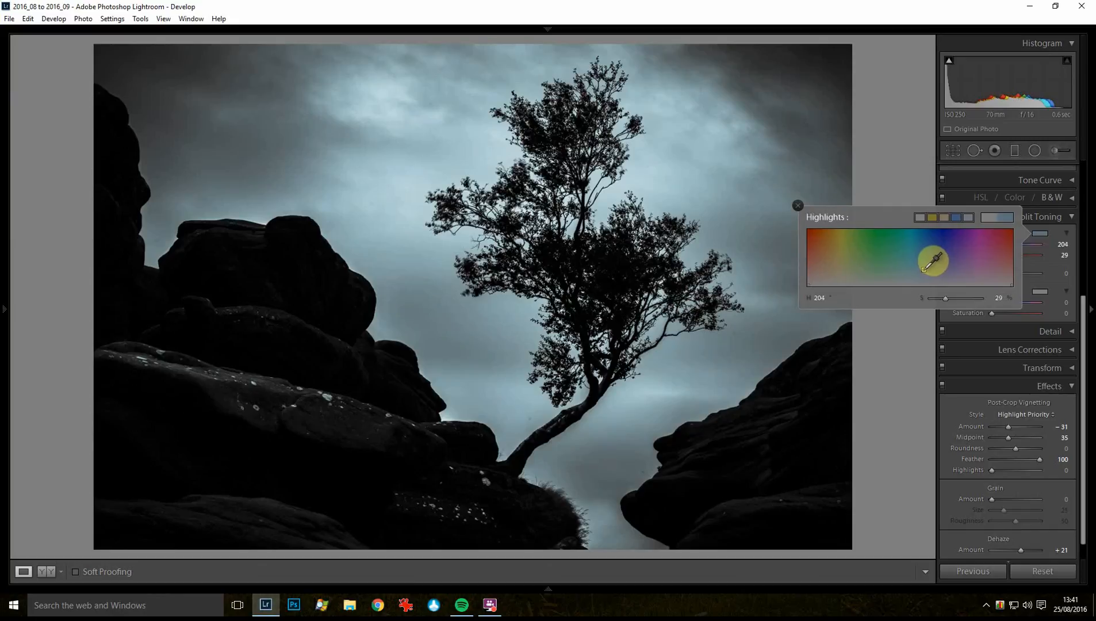
pyautogui.moveTo(923, 269); pyautogui.dragTo(923, 273)
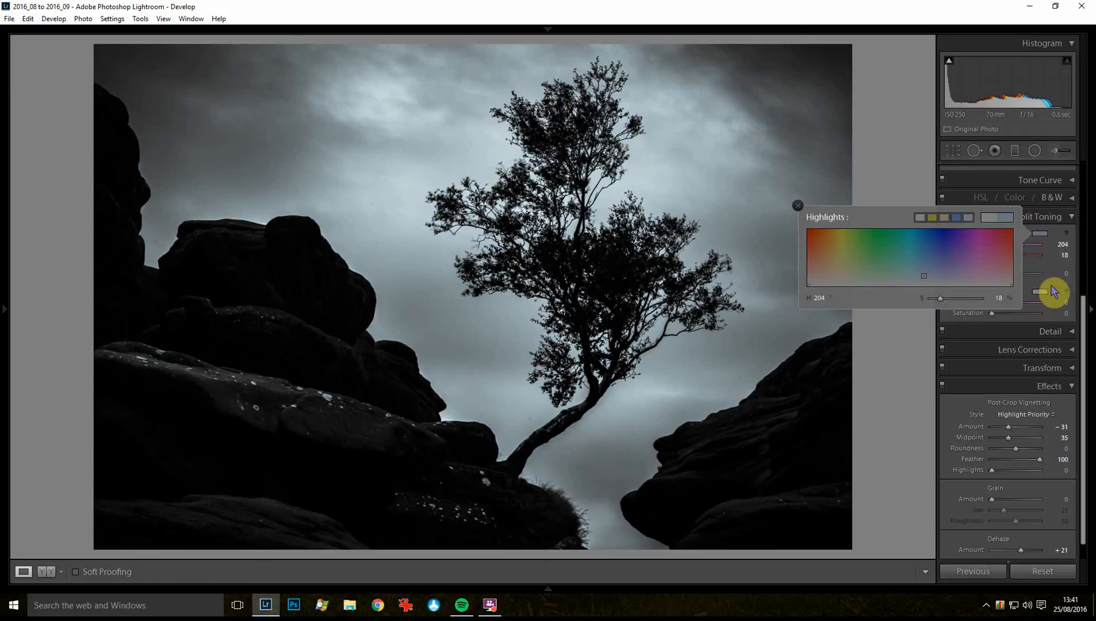
pyautogui.click(1085, 318)
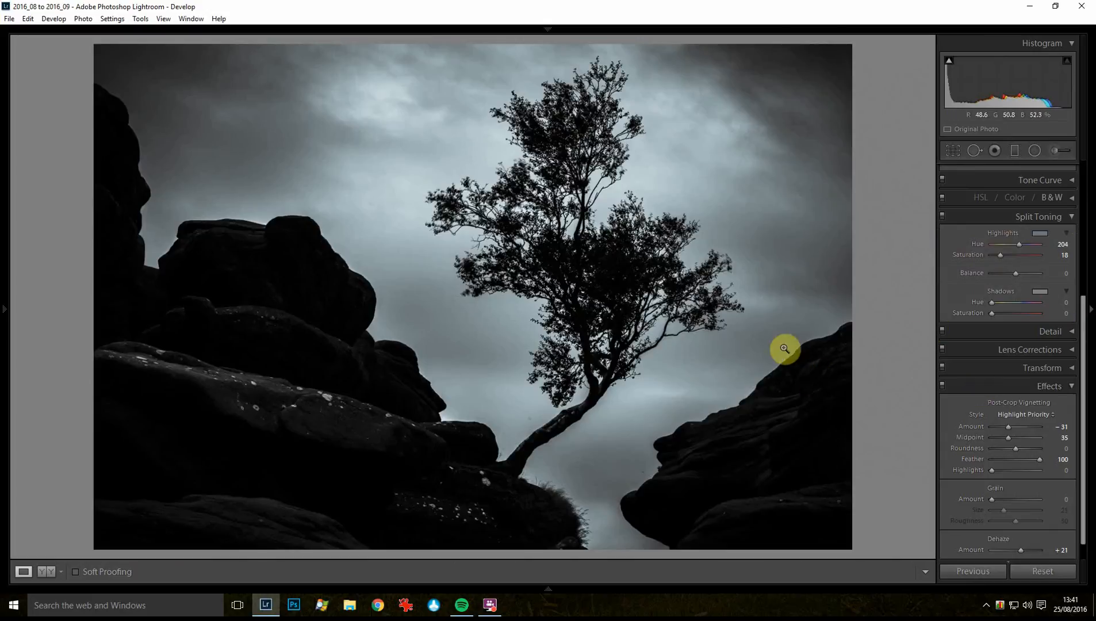
# Tint the shadows yellow in Split Toning with Hue 54 and Saturation 84.
pyautogui.click(1044, 293)
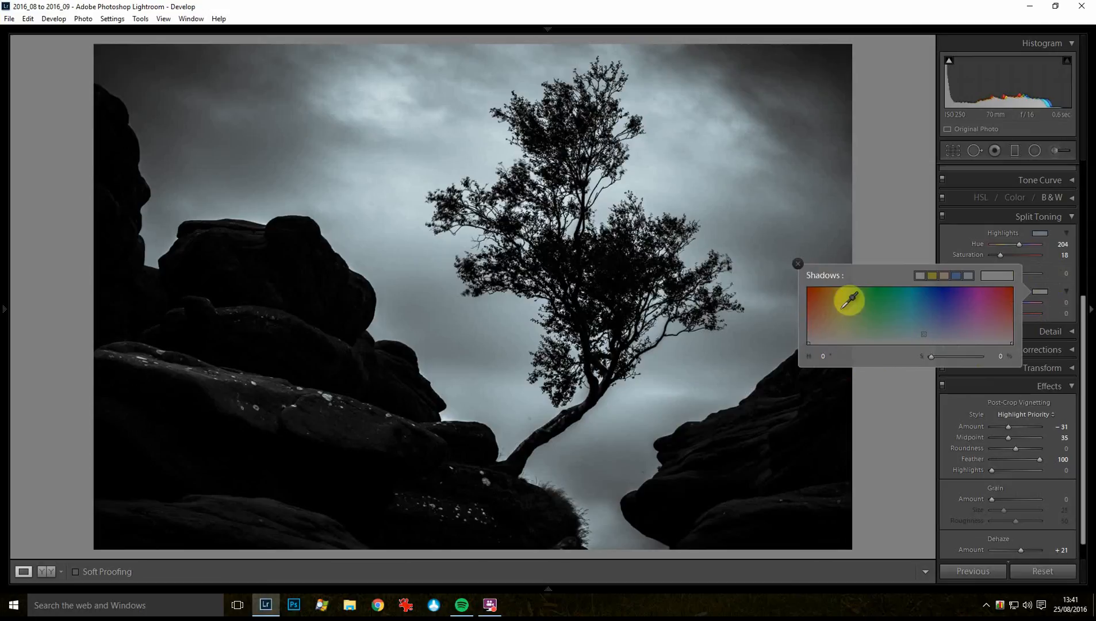
pyautogui.click(840, 309)
pyautogui.moveTo(840, 309)
pyautogui.mouseDown()
pyautogui.moveTo(814, 325)
pyautogui.moveTo(930, 293)
pyautogui.moveTo(984, 327)
pyautogui.moveTo(988, 315)
pyautogui.moveTo(900, 310)
pyautogui.moveTo(842, 330)
pyautogui.moveTo(838, 343)
pyautogui.moveTo(838, 296)
pyautogui.mouseUp()
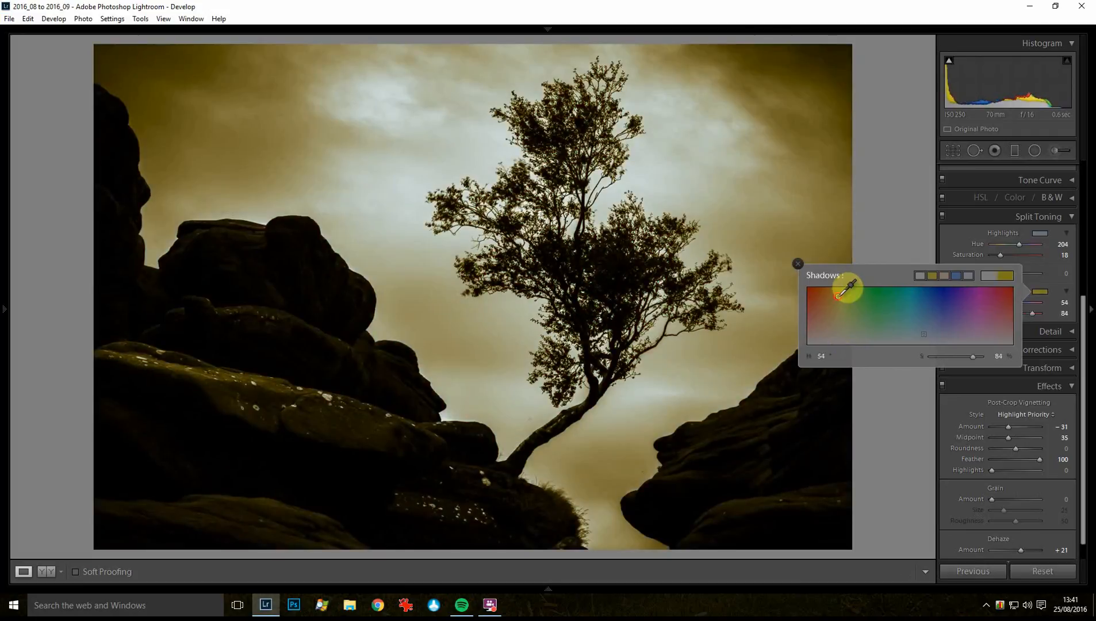
pyautogui.click(963, 239)
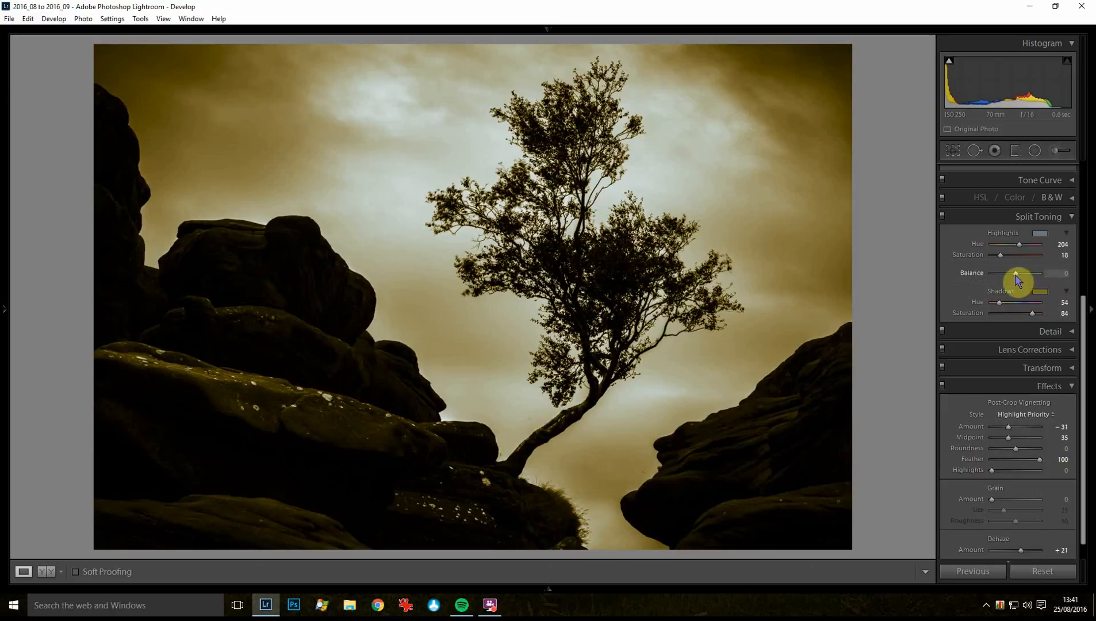
# Set the Split Toning Balance to +86 and neutralise the shadow tint with Hue 71 and Saturation 0.
pyautogui.moveTo(1014, 275); pyautogui.dragTo(1030, 275)
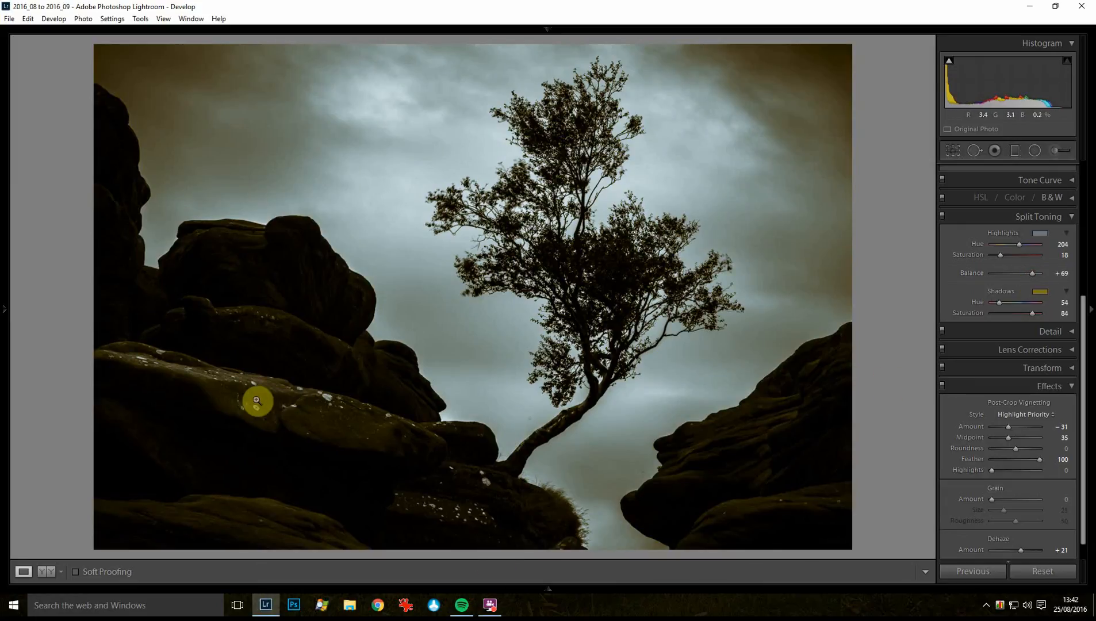
pyautogui.moveTo(1032, 273); pyautogui.dragTo(1037, 274)
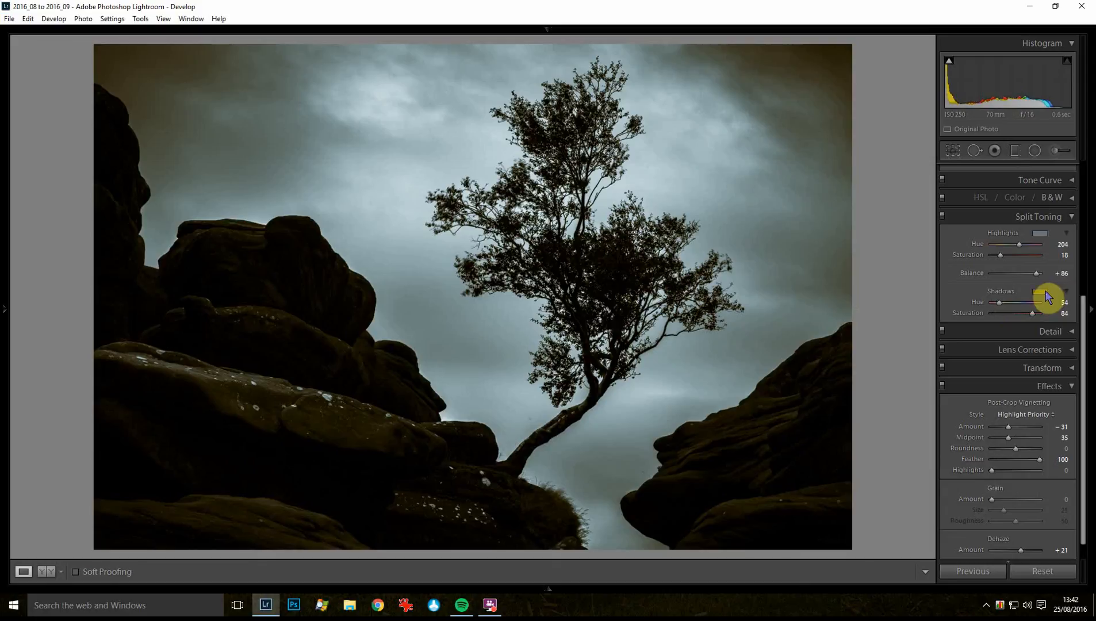
pyautogui.click(1042, 291)
pyautogui.moveTo(948, 334); pyautogui.dragTo(851, 355)
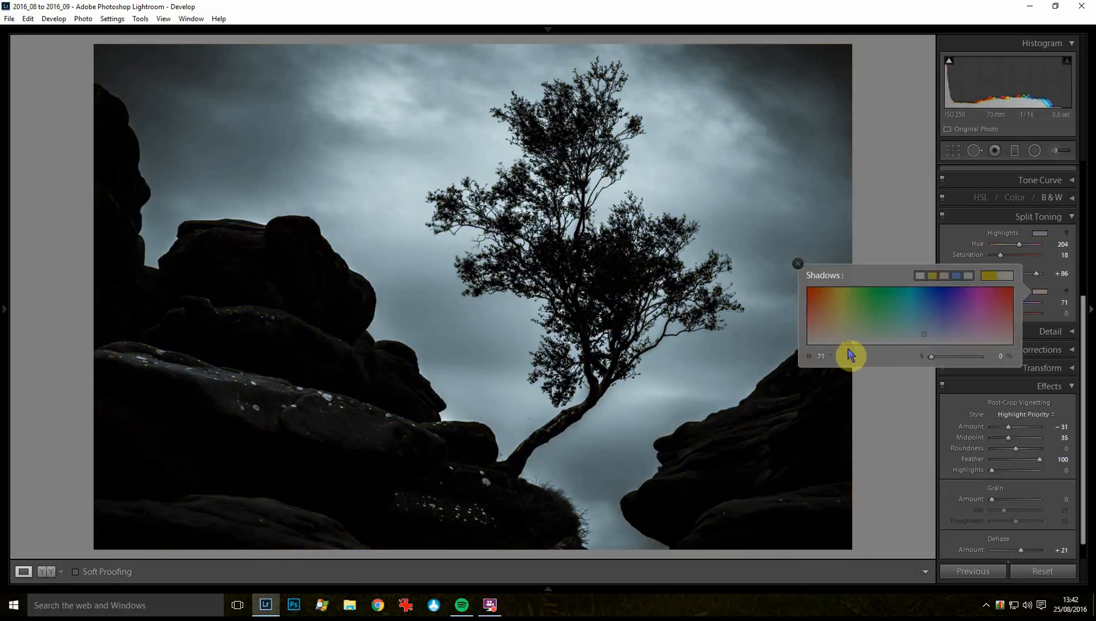
pyautogui.click(950, 247)
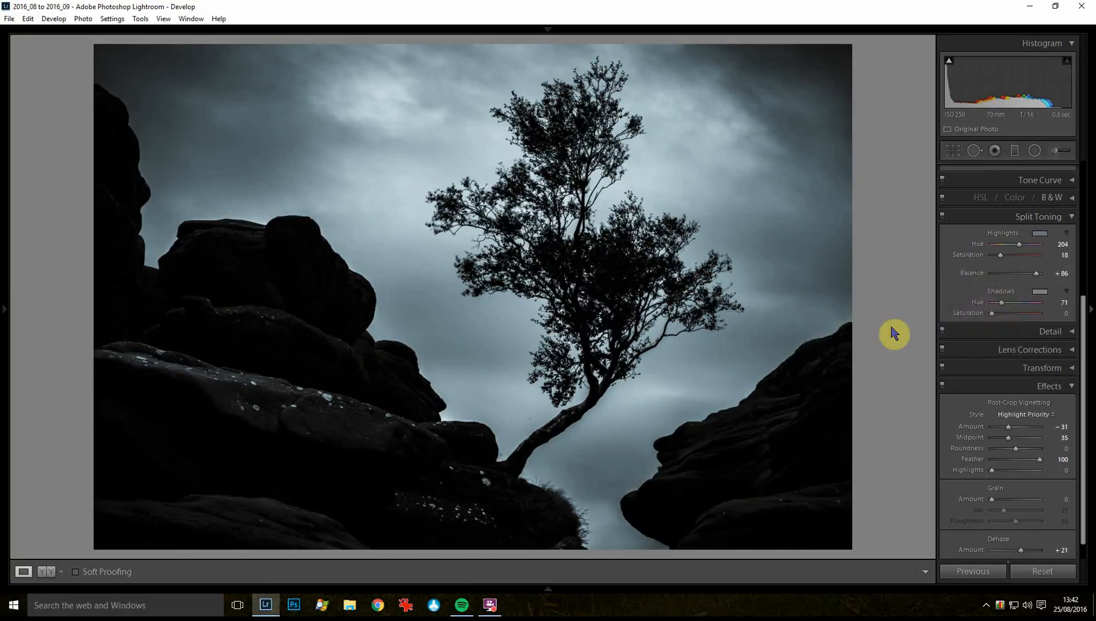
# Create a virtual copy of the edited photo Brimham Rocks-10.CR2.
pyautogui.click(548, 589)
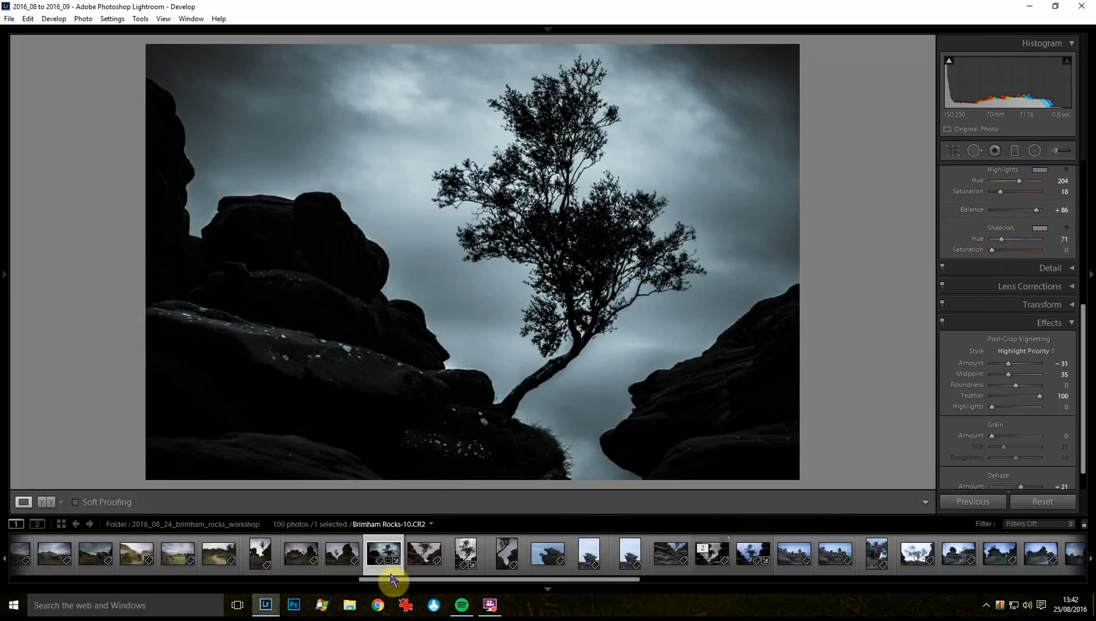
pyautogui.rightClick(389, 572)
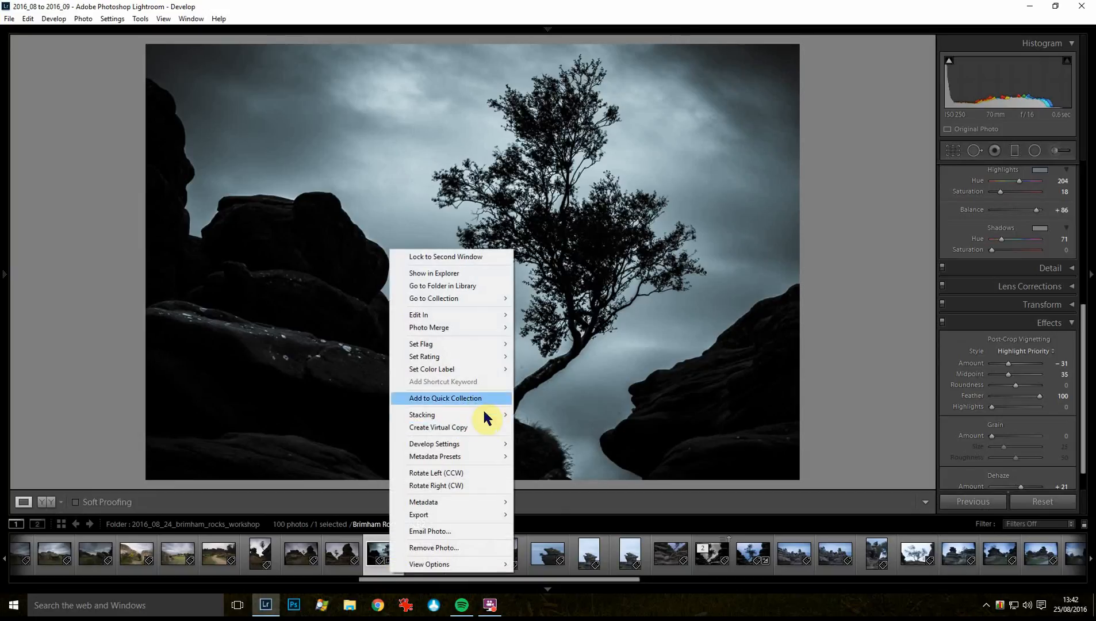
pyautogui.click(485, 428)
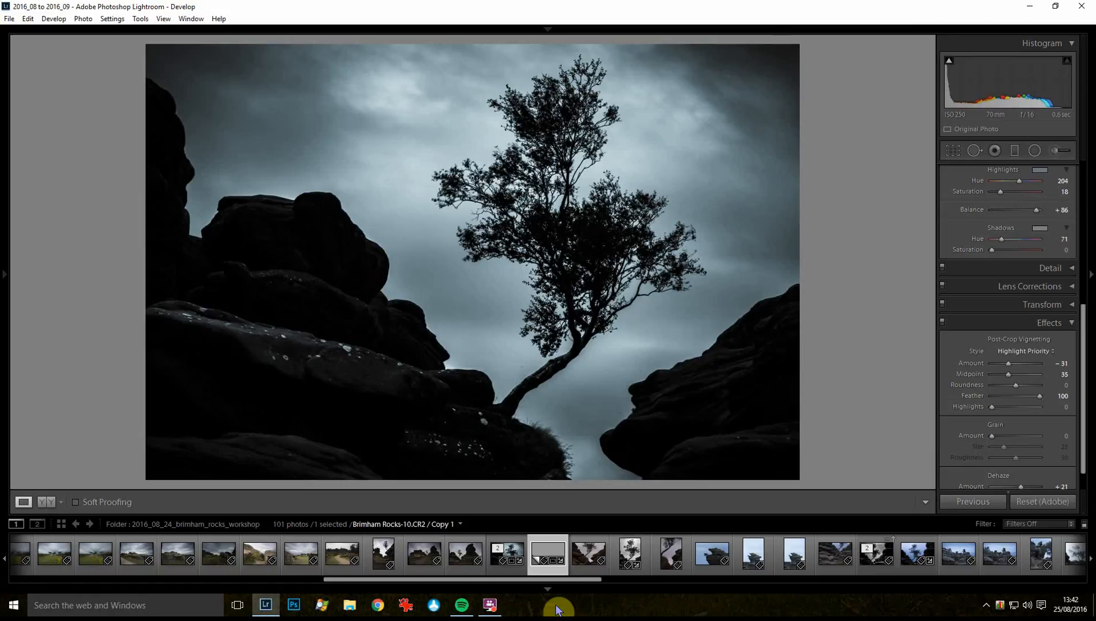
# Reset the virtual copy's develop settings to compare with the unedited photo, and undo the reset.
pyautogui.hotkey('ctrl', 'shift', 'r')
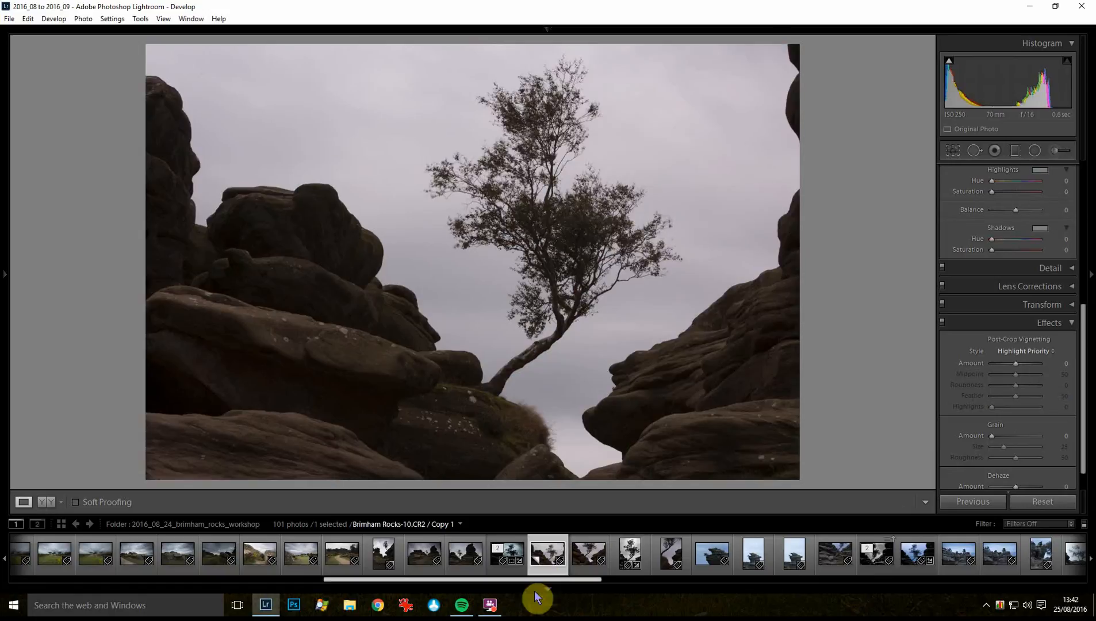
pyautogui.click(548, 588)
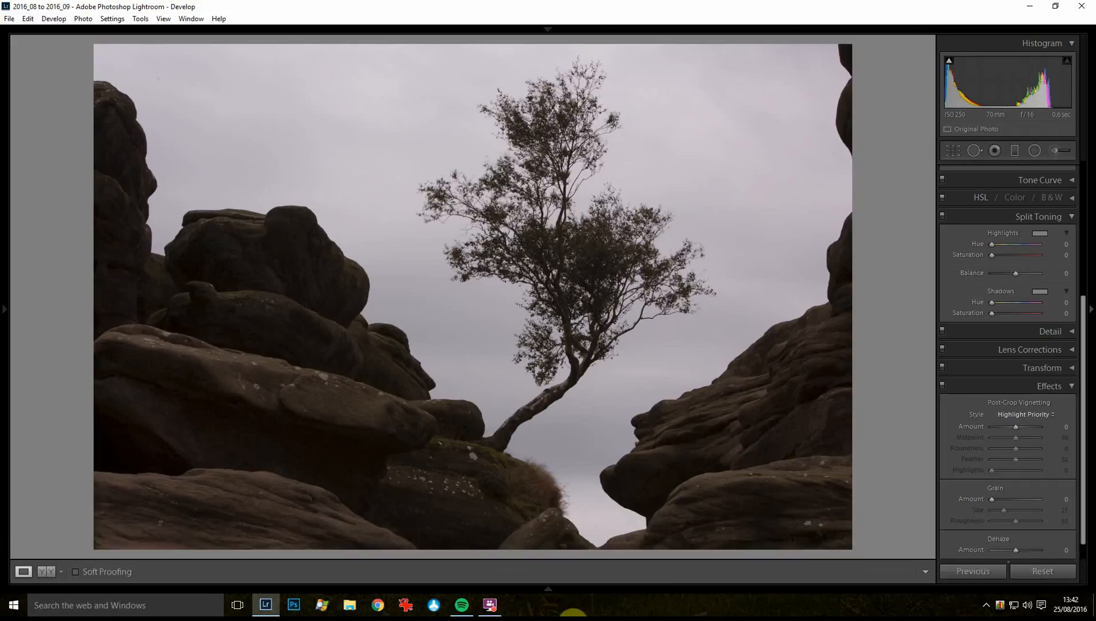
pyautogui.hotkey('ctrl', 'z')
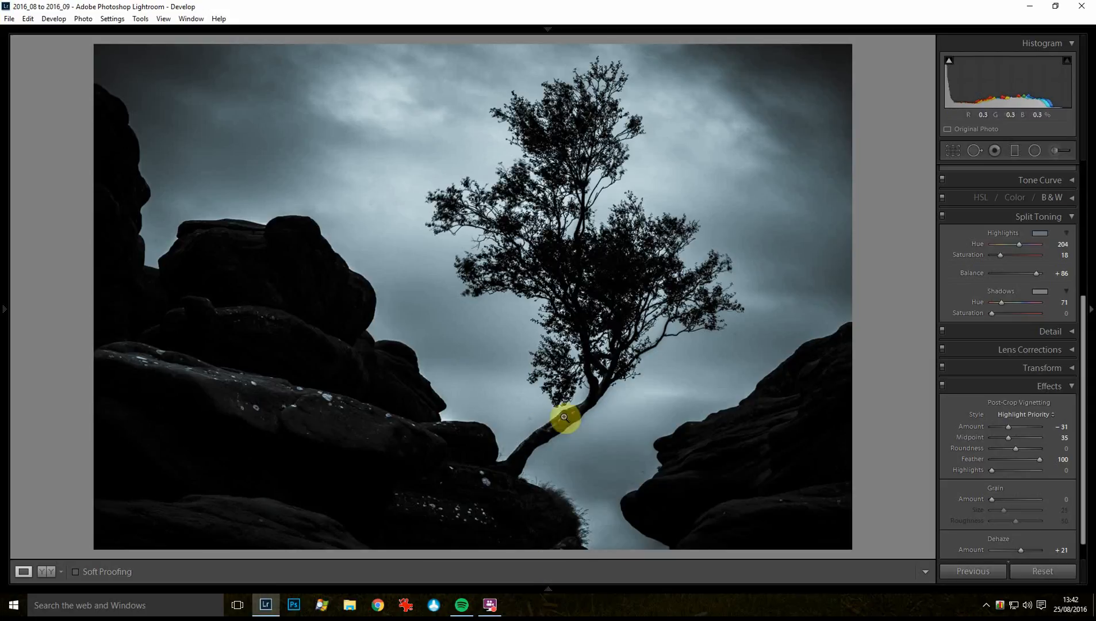
# Inspect the sky between the rocks and the leaning tree trunk up close.
pyautogui.click(526, 429)
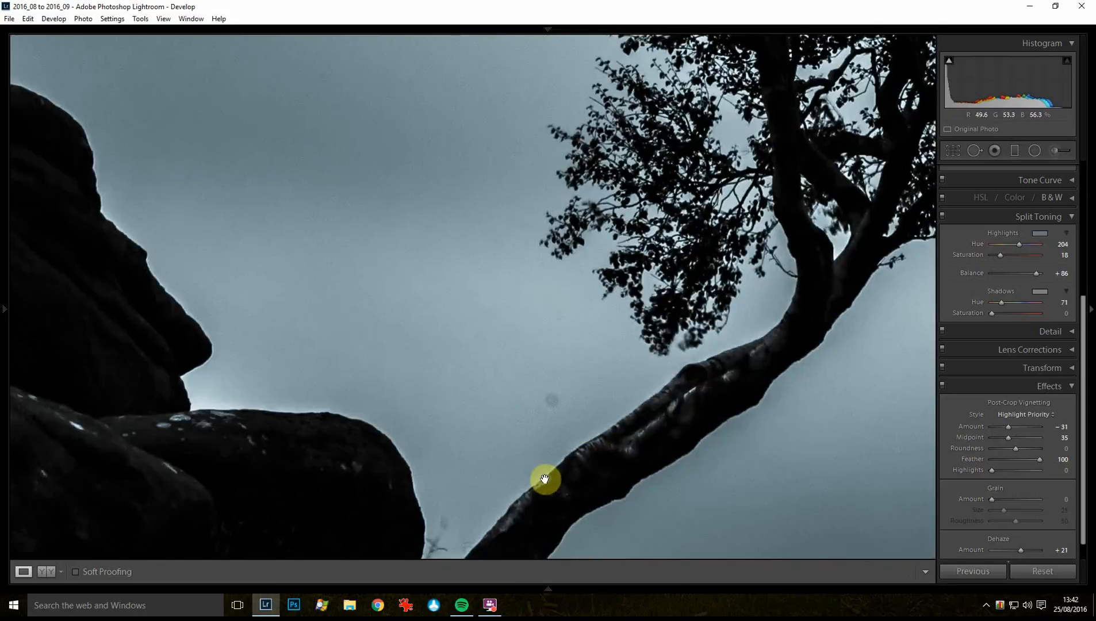